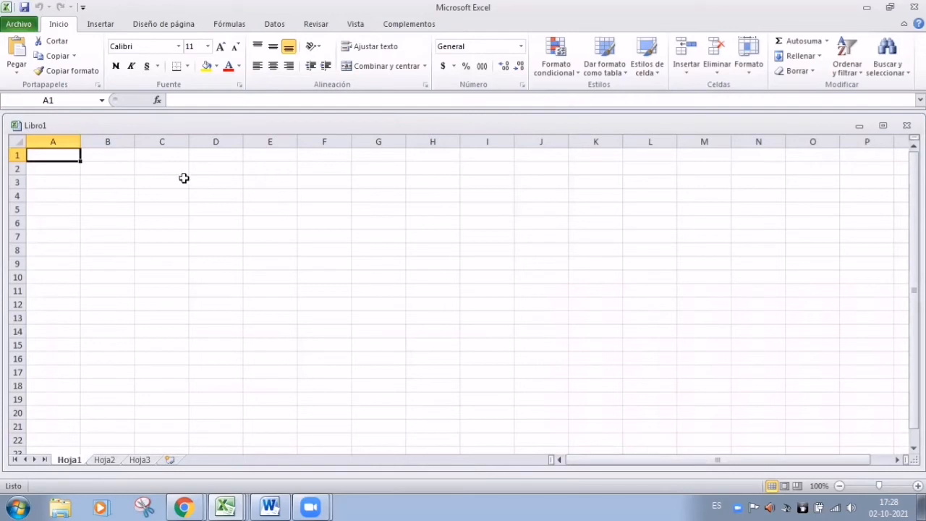
scroll(182, 178, down, 4)
scroll(182, 178, up, 4)
scroll(204, 76, down, 2)
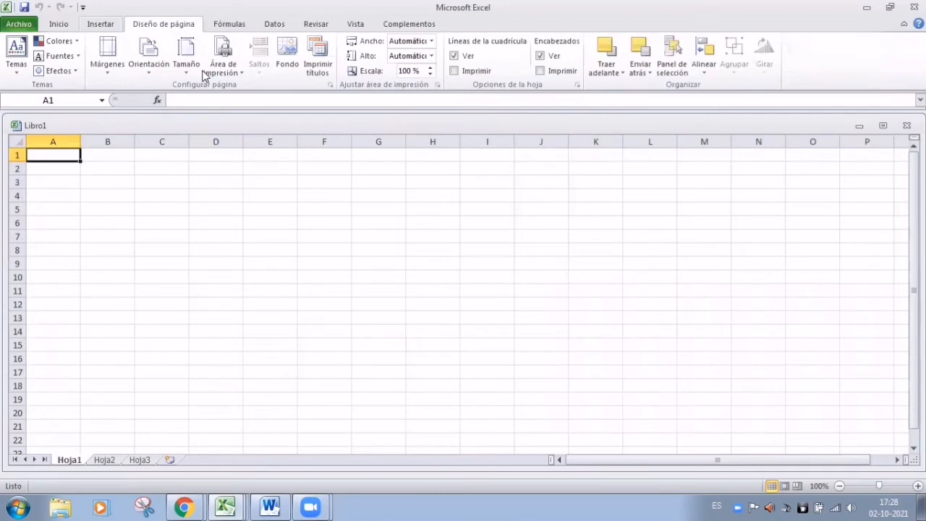
scroll(204, 76, up, 1)
scroll(204, 76, up, 1)
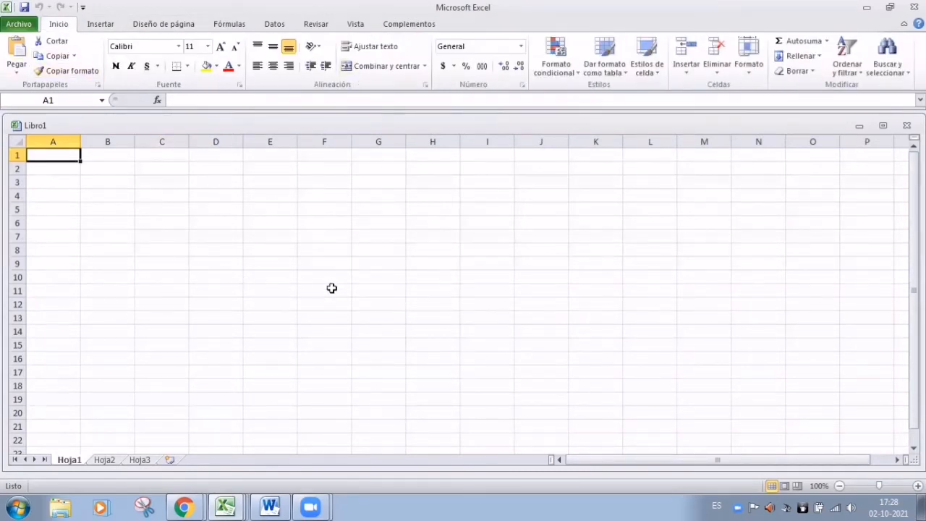
scroll(331, 288, down, 2)
scroll(331, 288, up, 2)
scroll(331, 288, down, 3)
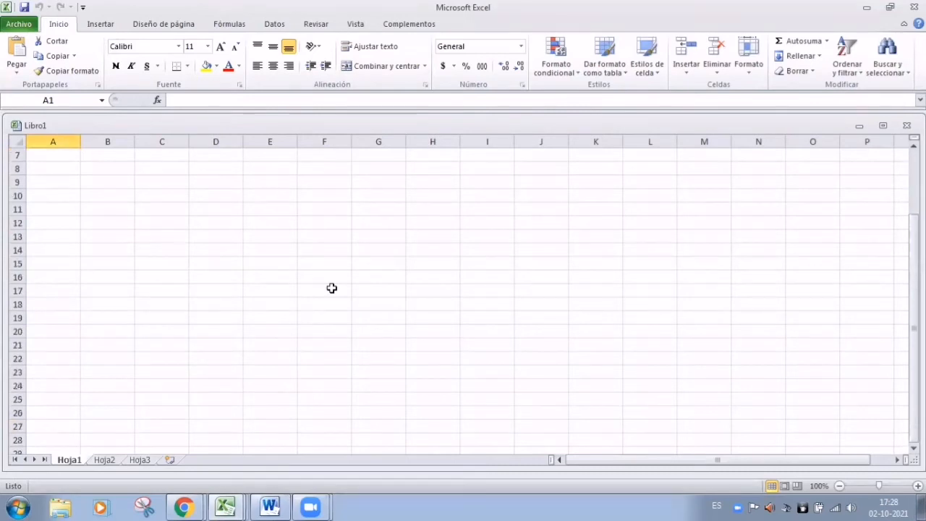
scroll(332, 288, up, 3)
click(160, 157)
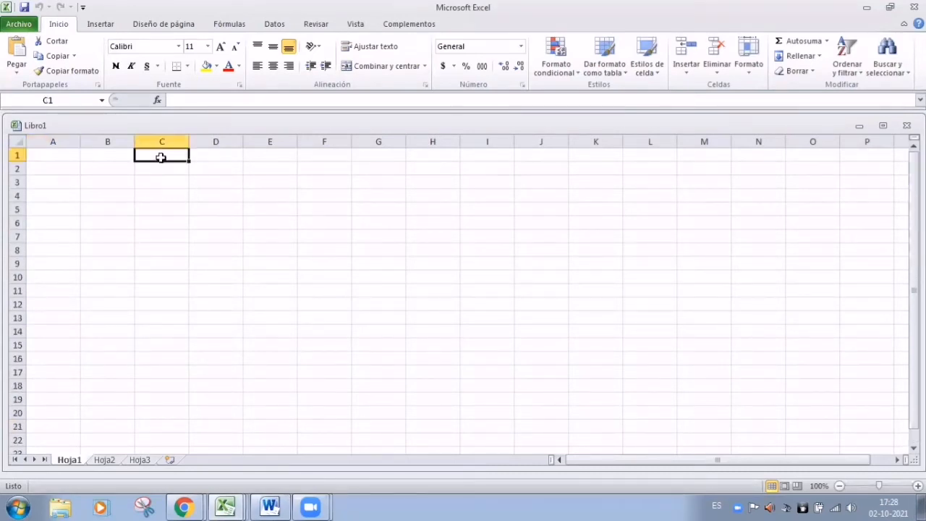
text(nbvnbvbnvb)
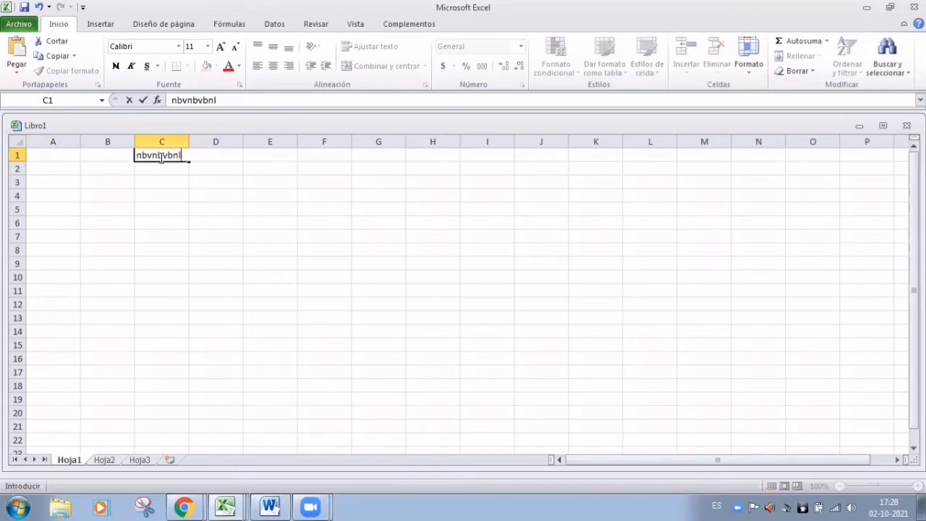
text(llllllll)
click(293, 271)
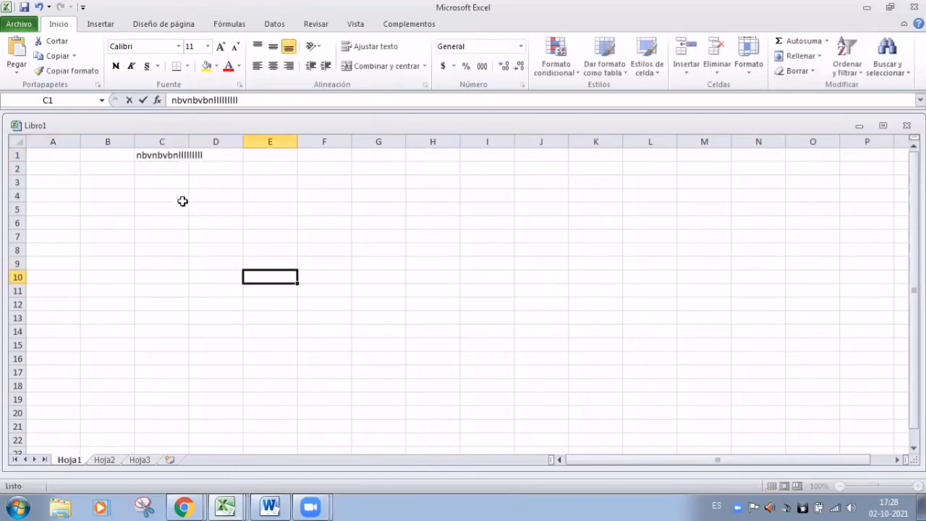
click(214, 159)
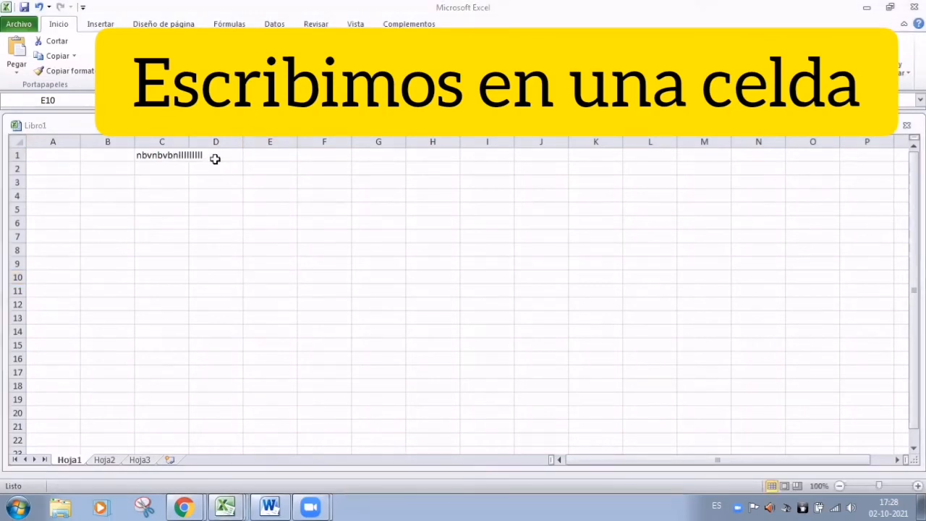
click(223, 154)
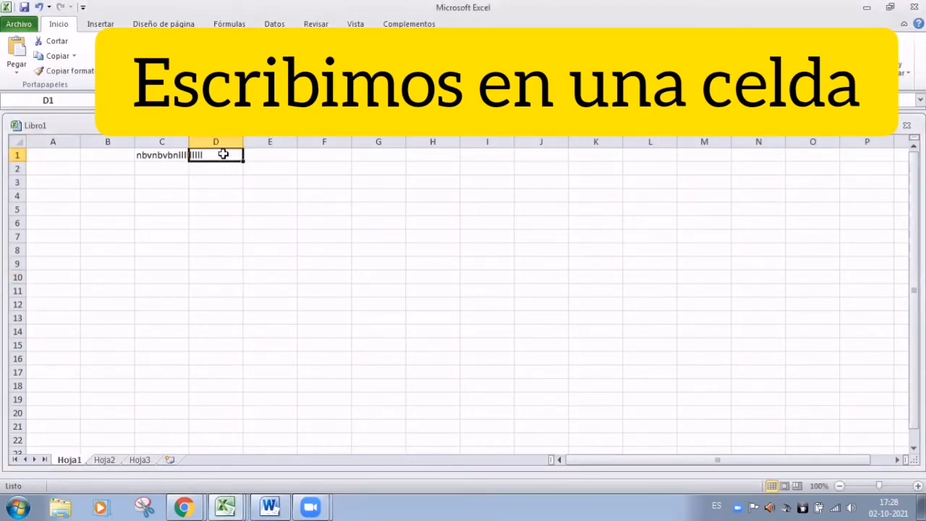
click(171, 154)
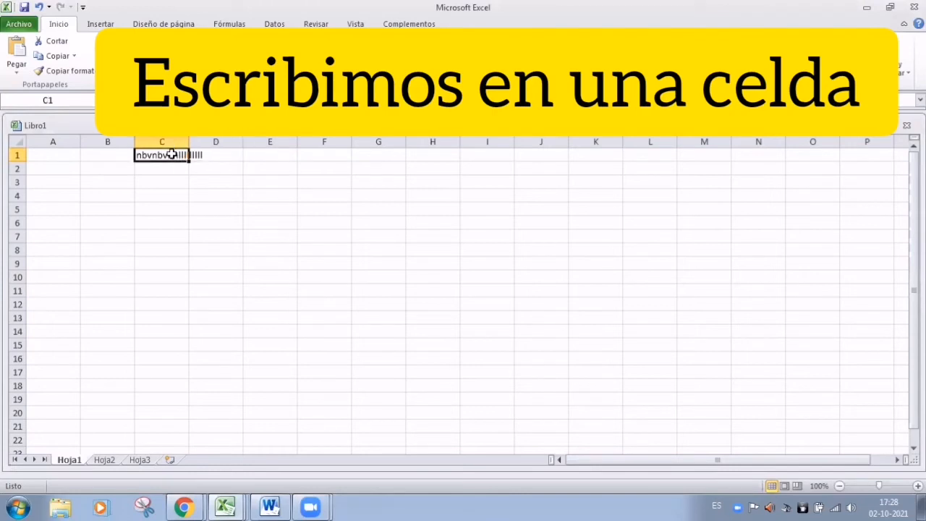
drag(241, 101, 172, 107)
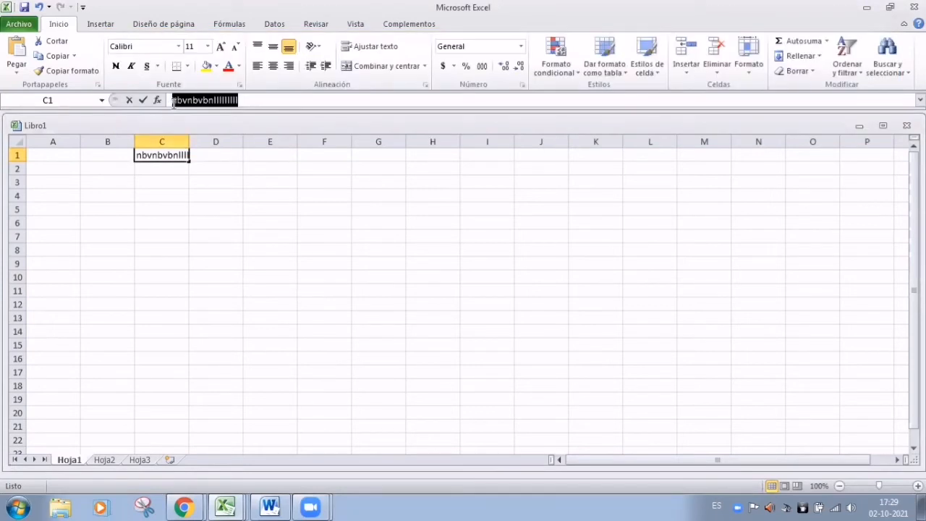
key(BackSpace)
click(328, 319)
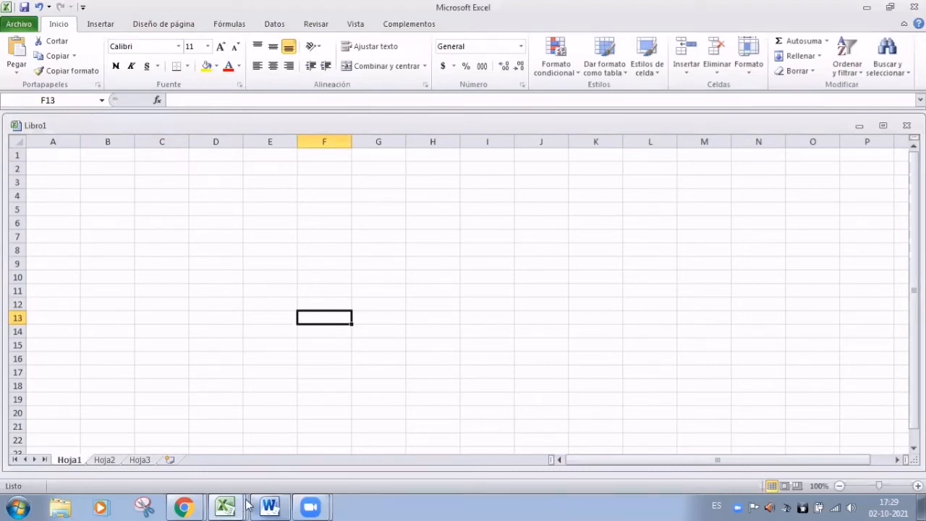
mouse_move(229, 504)
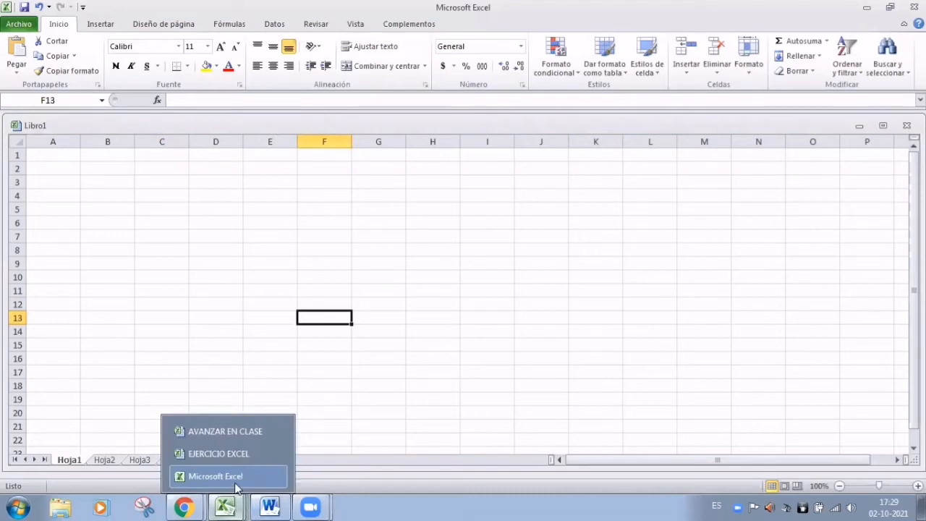
click(251, 434)
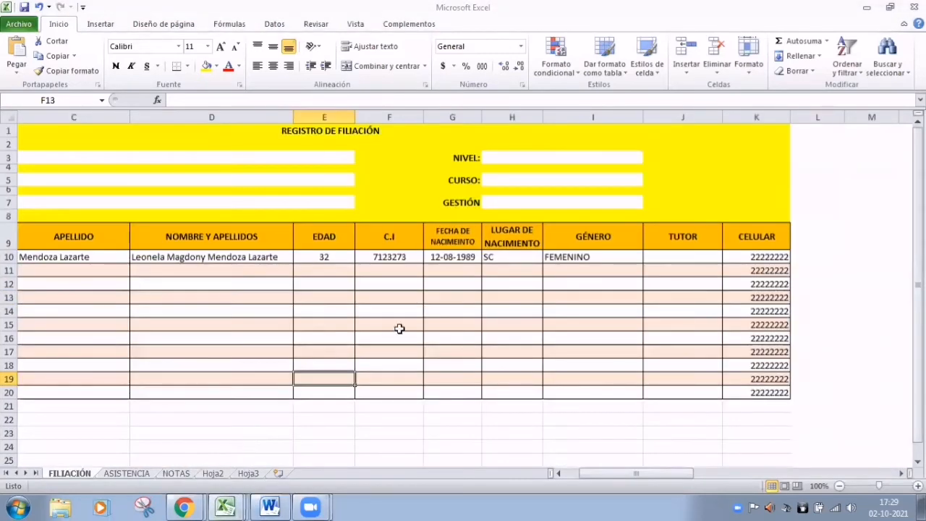
click(286, 134)
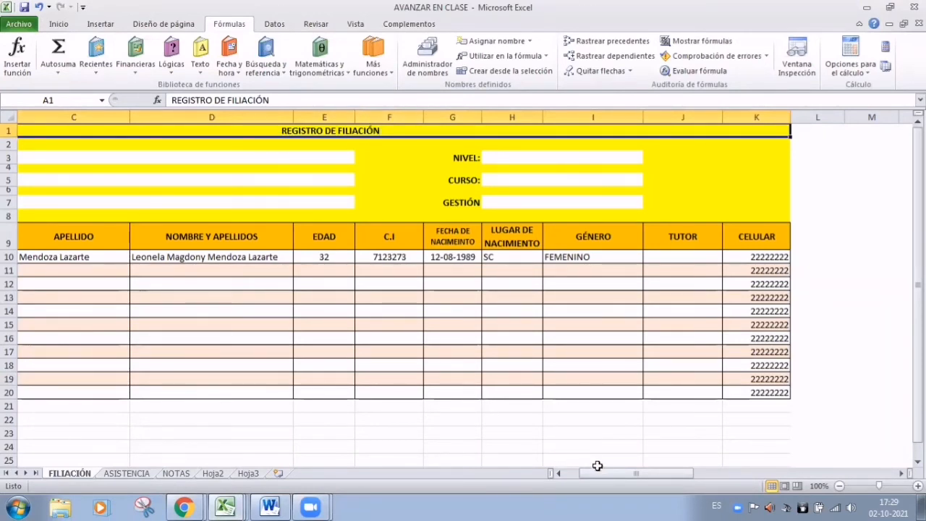
drag(601, 474, 586, 474)
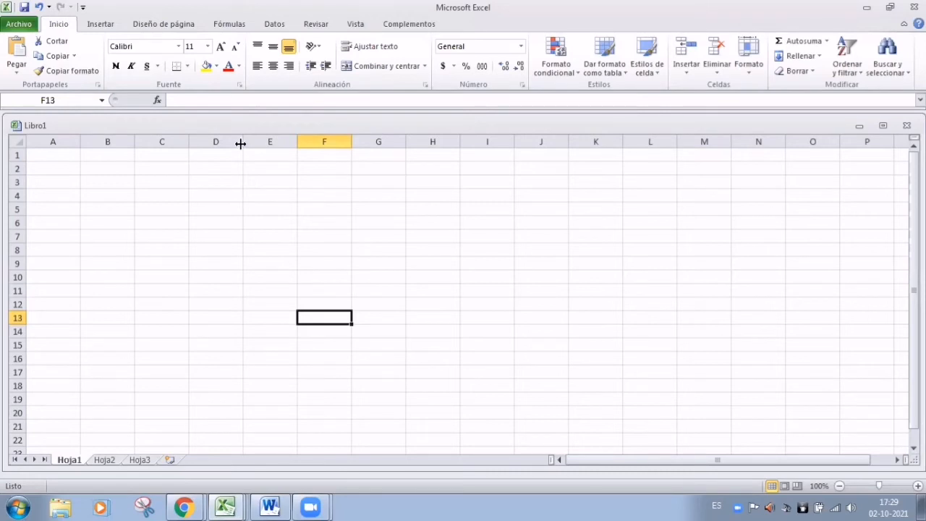
mouse_move(240, 144)
mouse_down()
mouse_move(202, 144)
mouse_move(273, 141)
mouse_move(214, 143)
mouse_move(267, 142)
mouse_move(223, 145)
mouse_move(269, 153)
mouse_move(251, 144)
mouse_up()
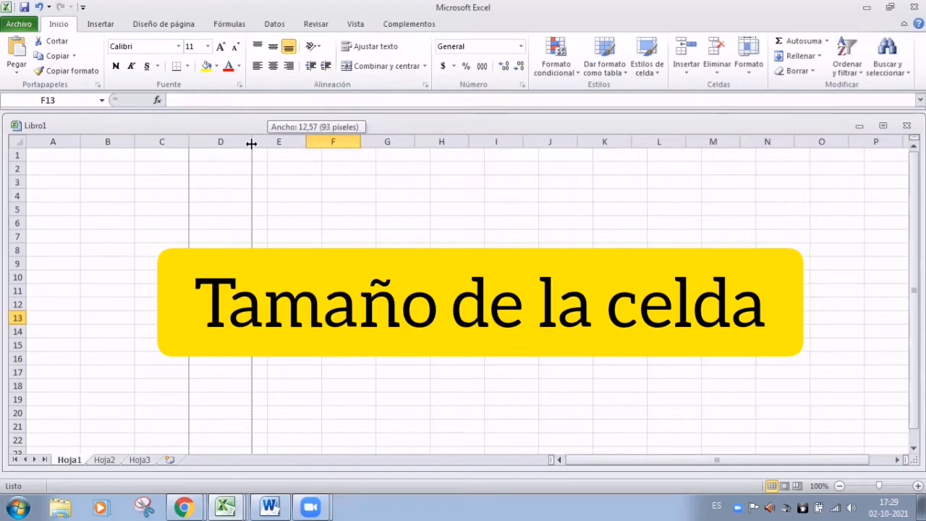
drag(251, 143, 242, 178)
click(397, 194)
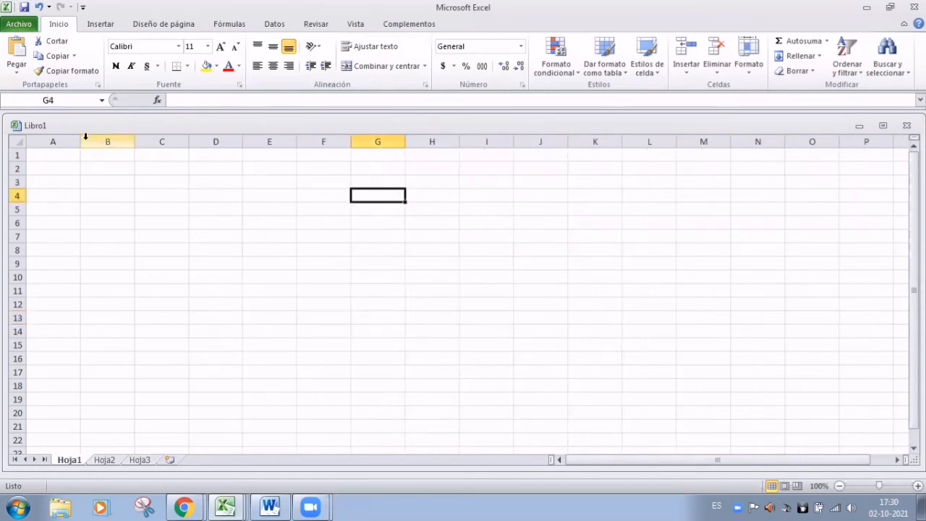
drag(87, 140, 441, 229)
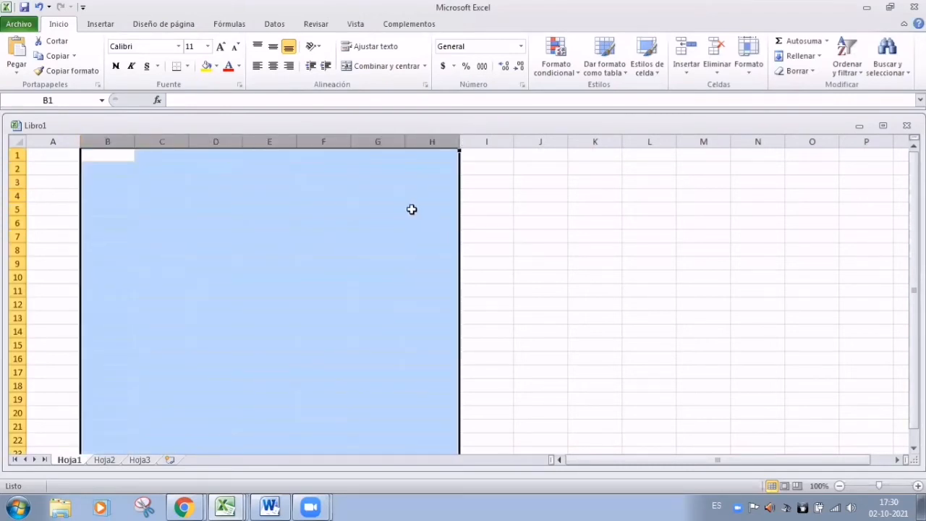
click(747, 67)
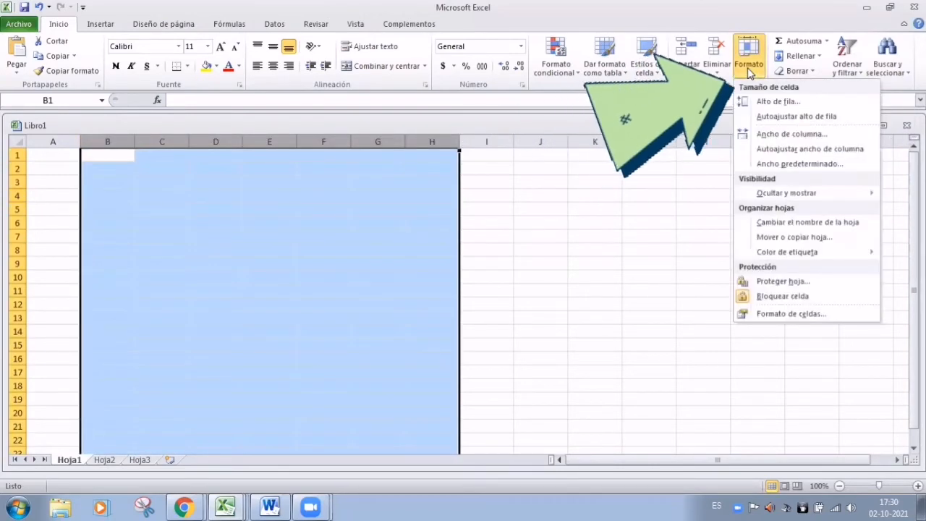
click(771, 106)
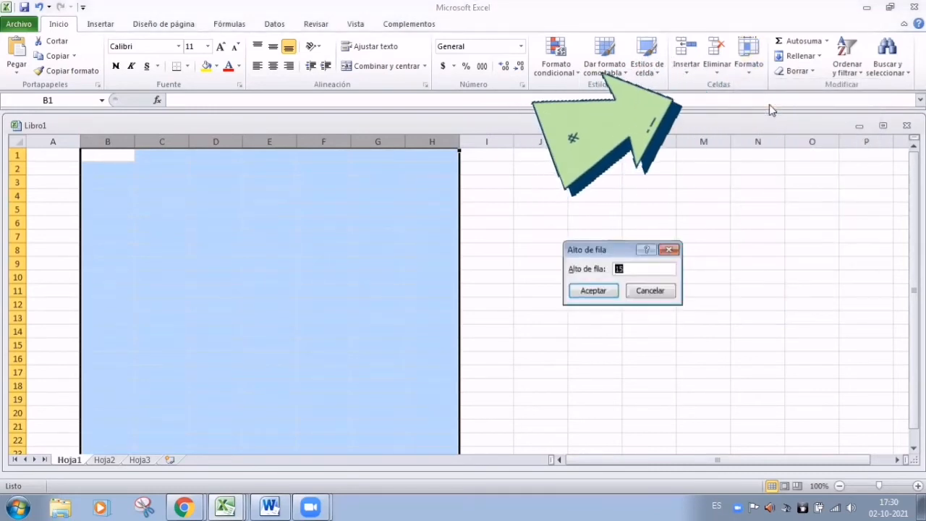
click(668, 249)
click(748, 48)
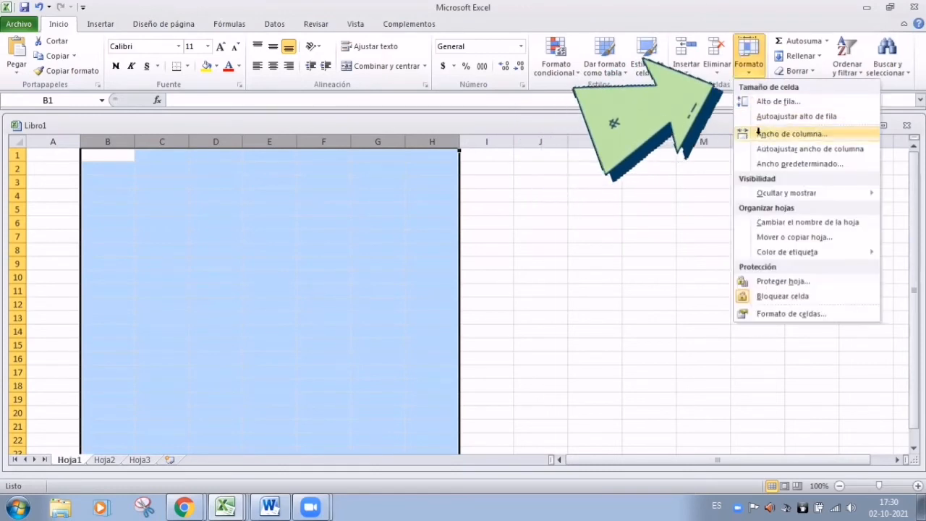
click(759, 133)
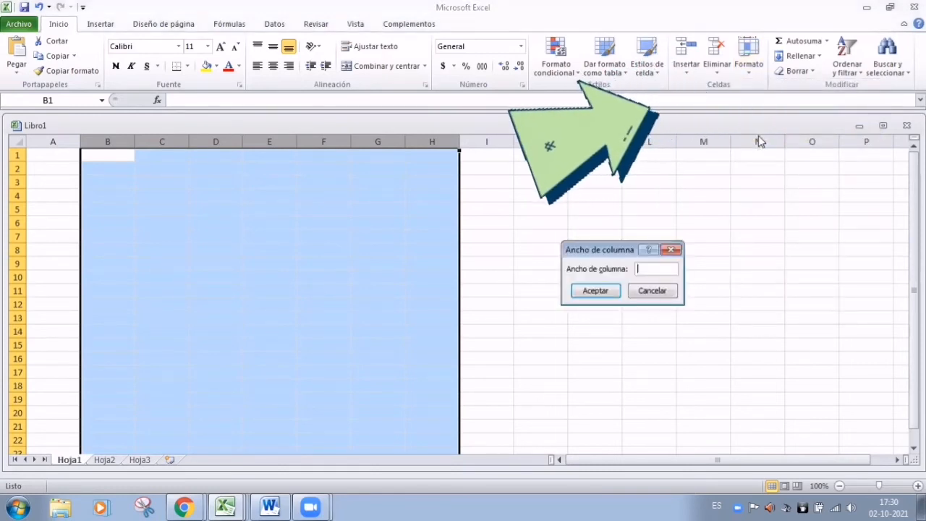
click(588, 296)
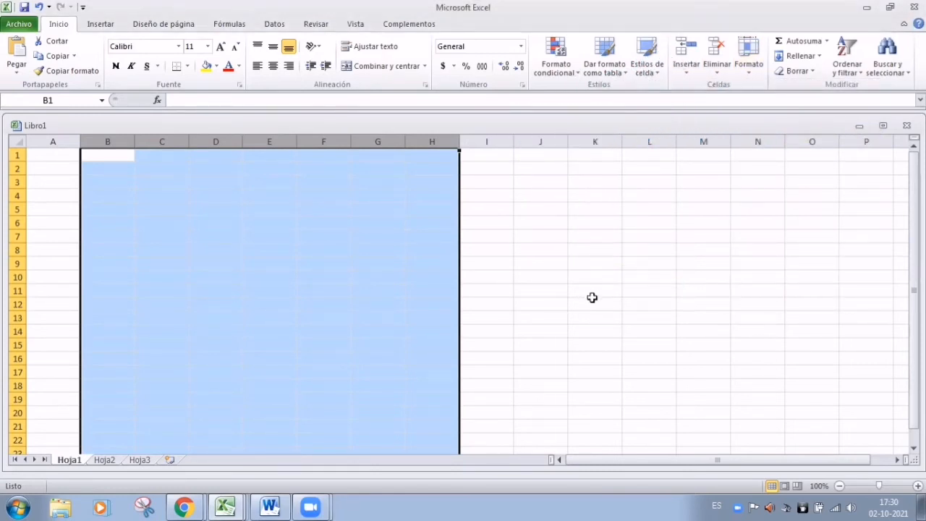
click(627, 291)
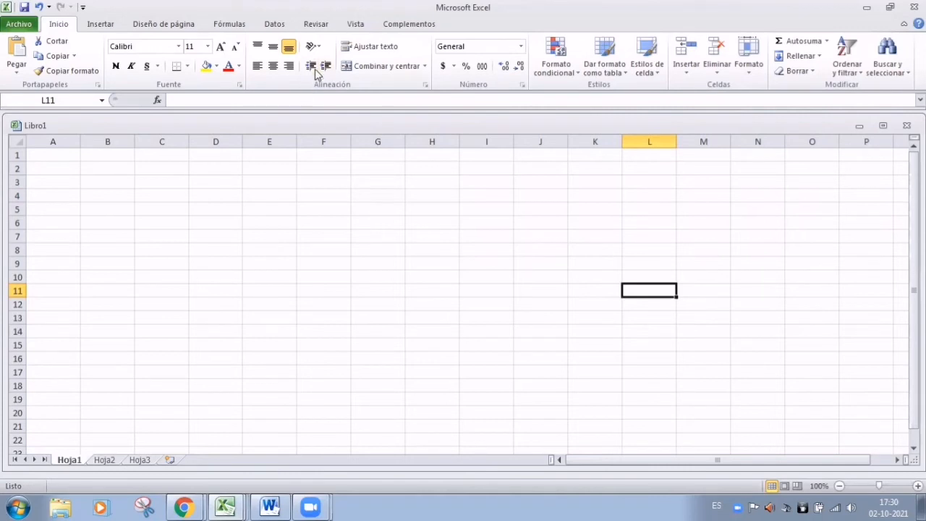
Switch to Page Layout view and back to Normal view so page breaks show
click(355, 24)
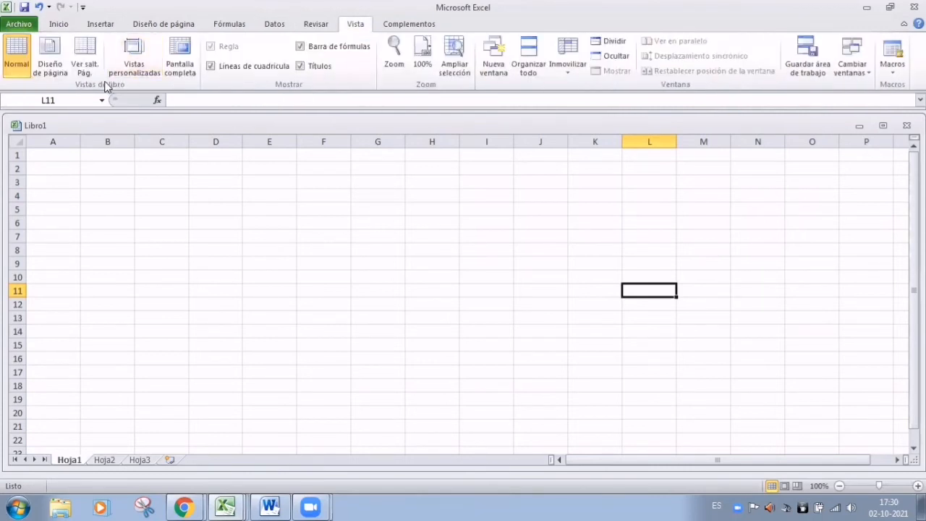
click(52, 69)
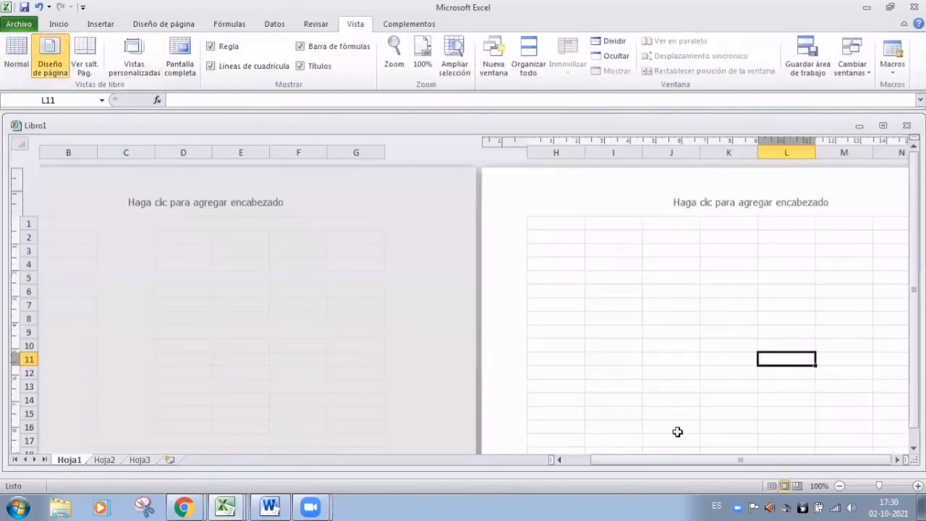
drag(676, 463, 613, 471)
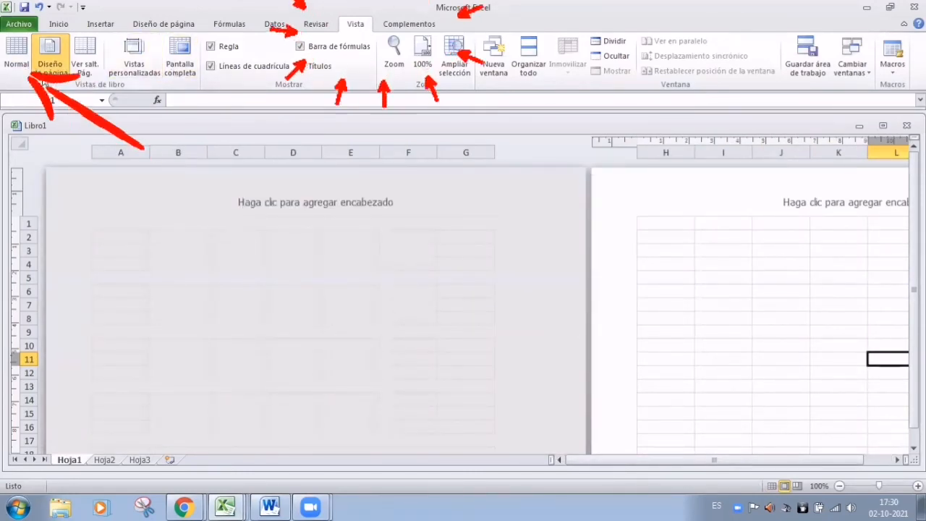
click(24, 53)
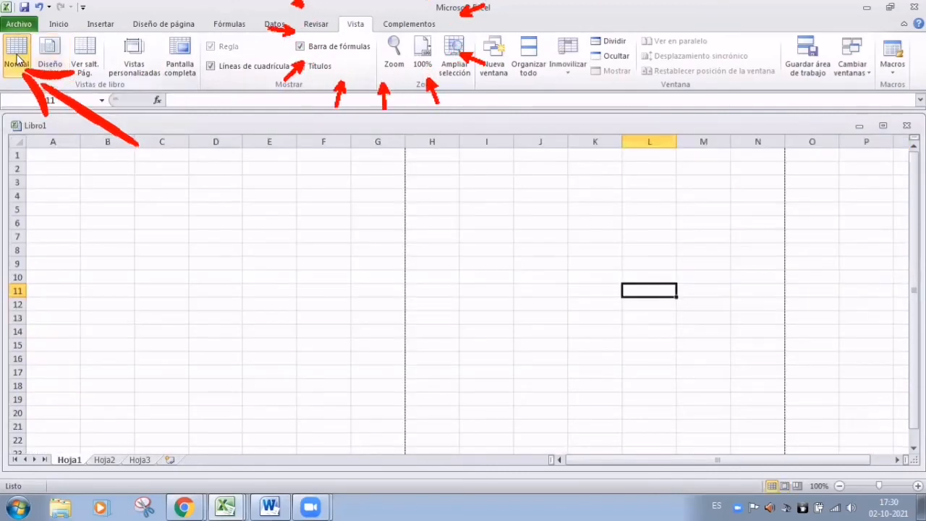
Scroll back to row 1 and bring back the Inicio ribbon commands
click(608, 464)
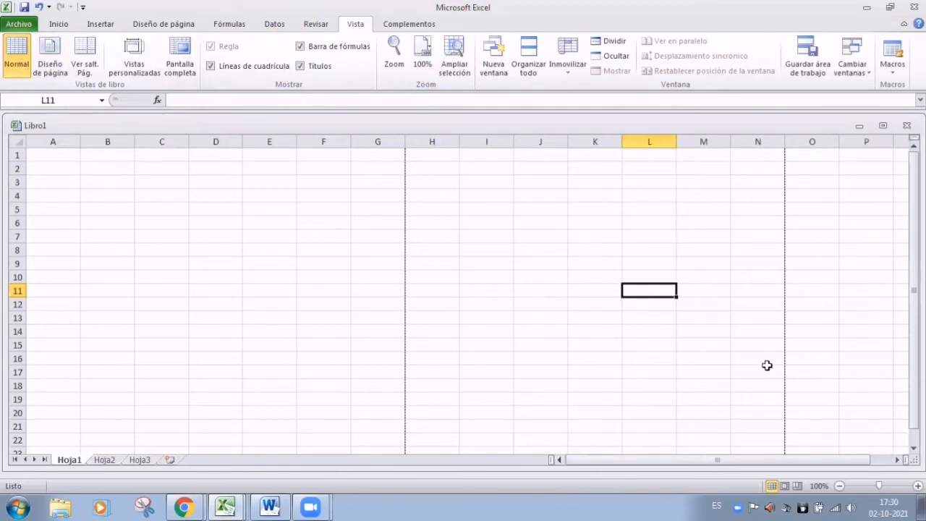
scroll(767, 367, down, 15)
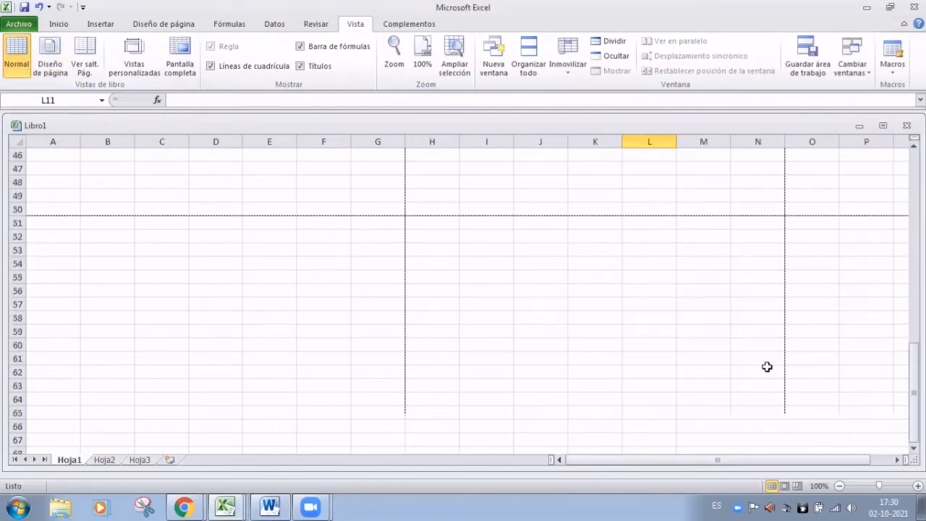
scroll(767, 366, up, 15)
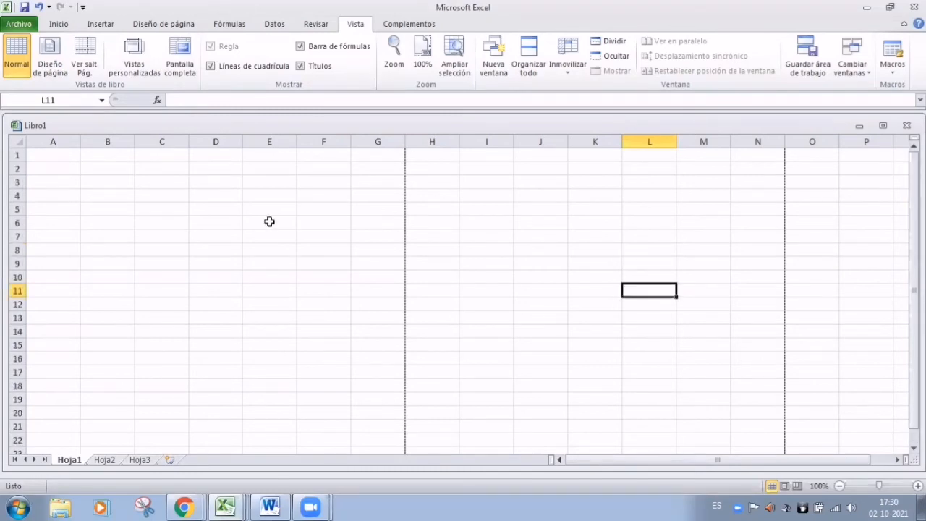
click(59, 25)
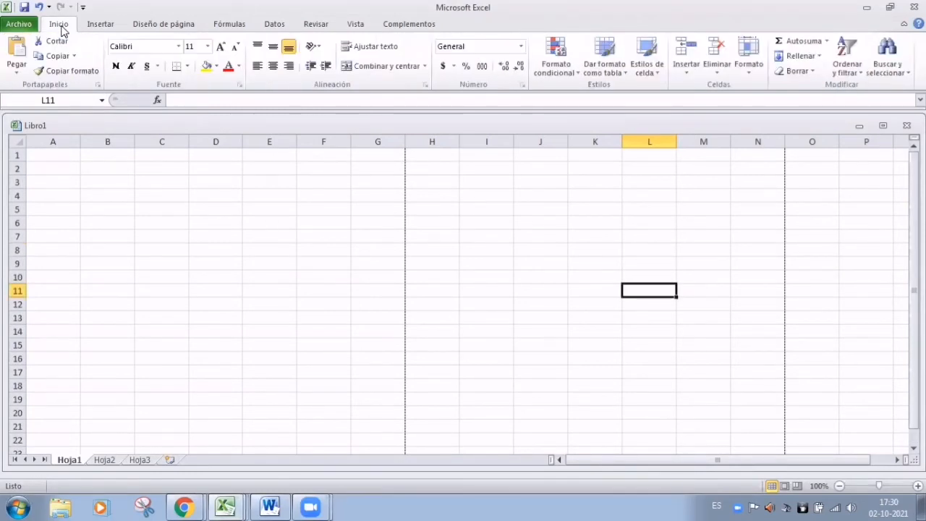
Set the page orientation to Horizontal (landscape)
click(164, 24)
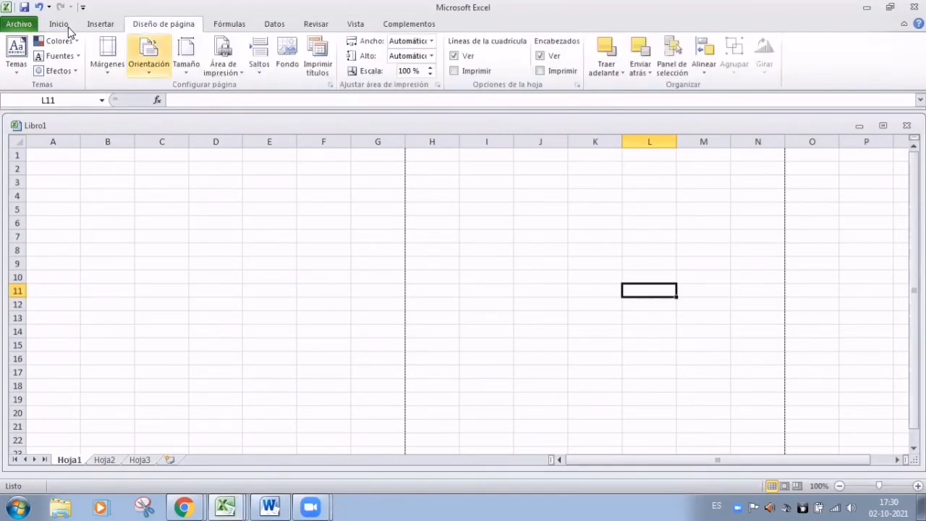
click(148, 55)
click(163, 128)
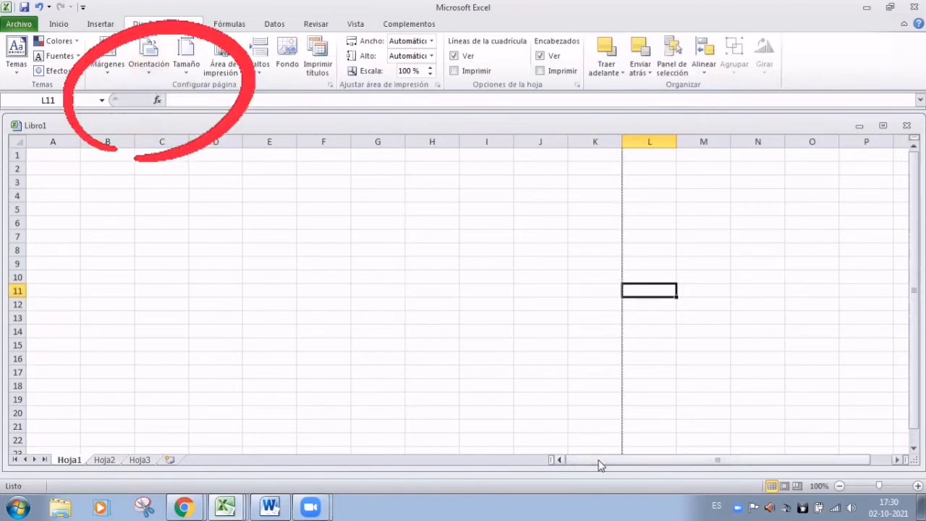
drag(598, 460, 578, 460)
Check that the page break now falls after column K, then select C1:I1 for the title
scroll(313, 214, down, 3)
scroll(312, 215, down, 3)
scroll(313, 215, up, 6)
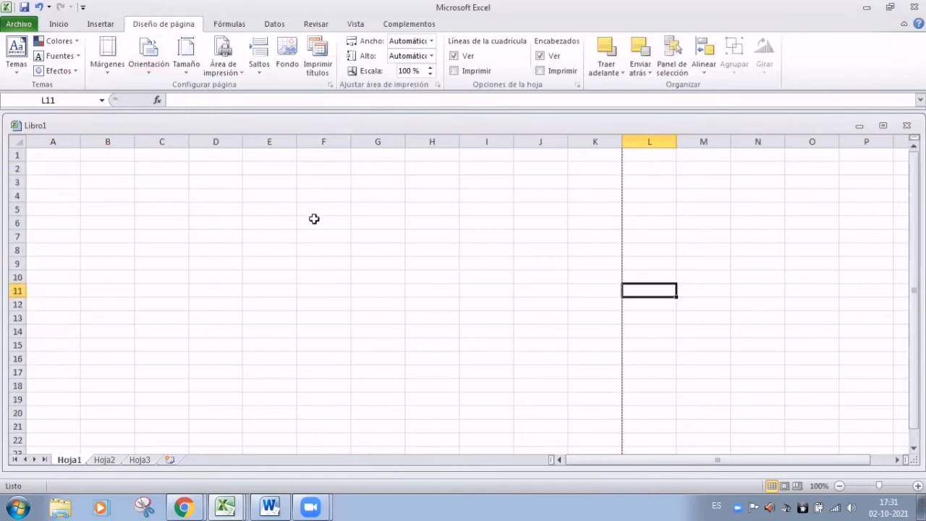
scroll(312, 215, down, 5)
scroll(314, 218, up, 1)
scroll(314, 218, up, 4)
scroll(549, 293, down, 5)
scroll(595, 342, up, 5)
click(60, 26)
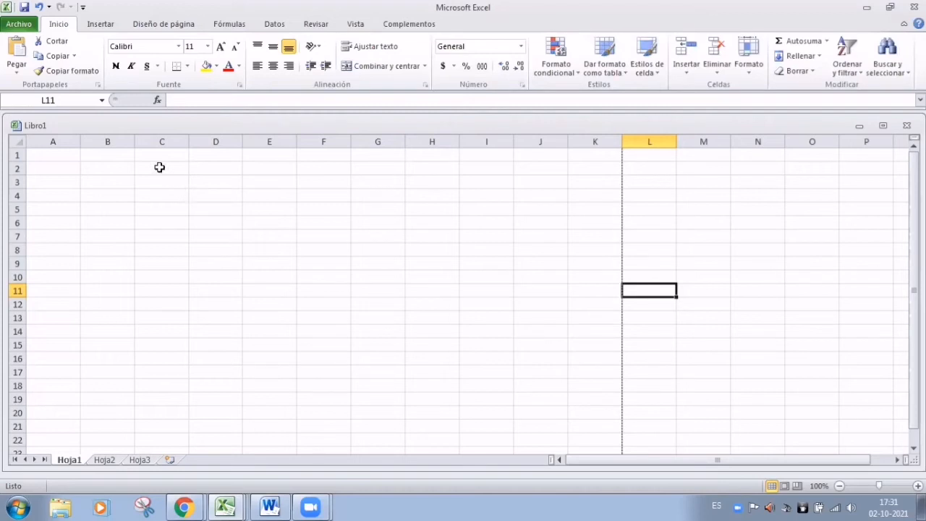
drag(145, 153, 475, 160)
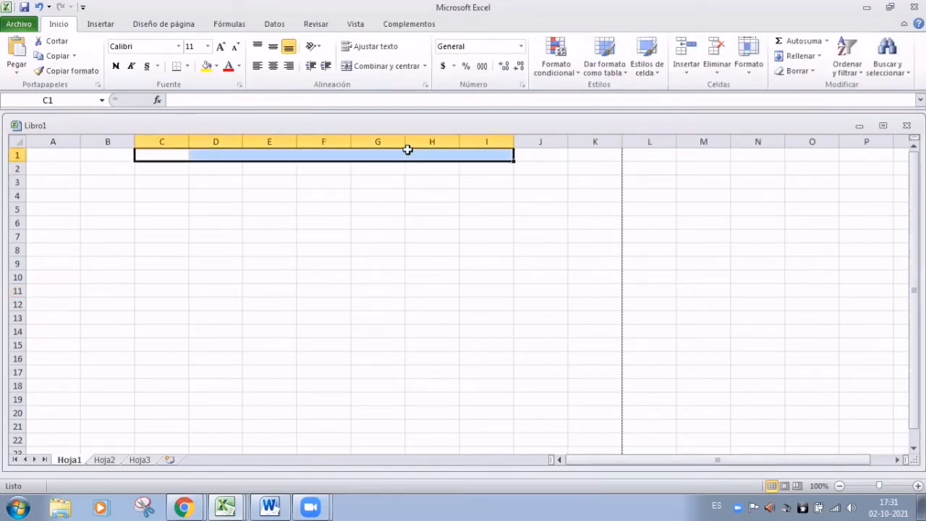
Merge and centre C1:I1 and enter the title 'REFISTRO DE FILIACIÓN'
click(366, 71)
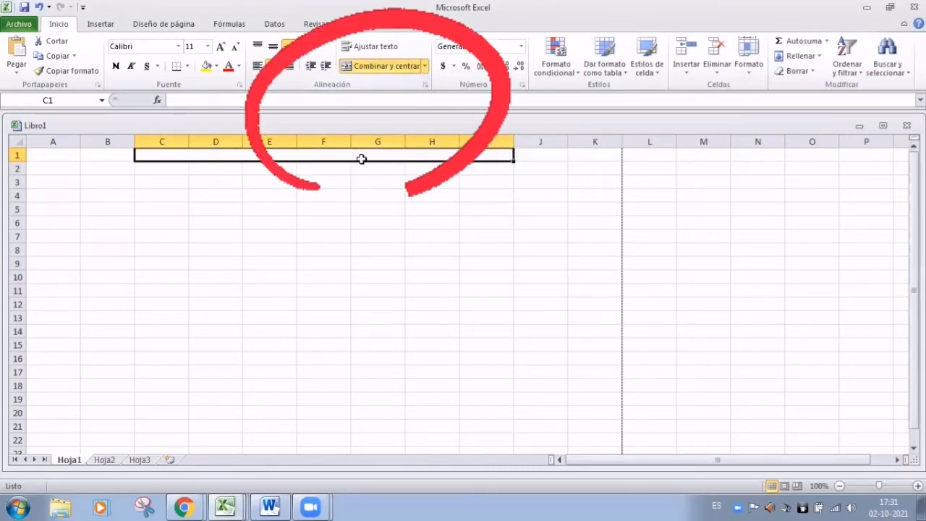
click(326, 206)
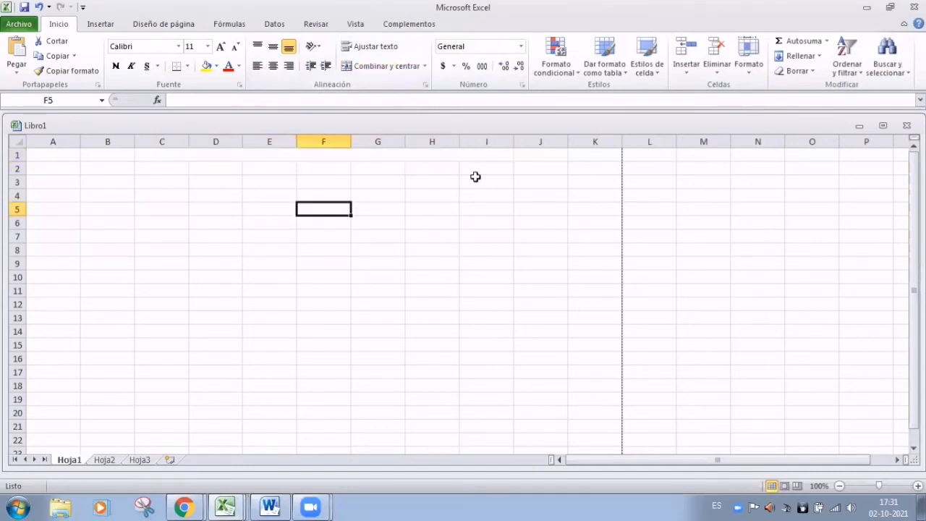
click(275, 158)
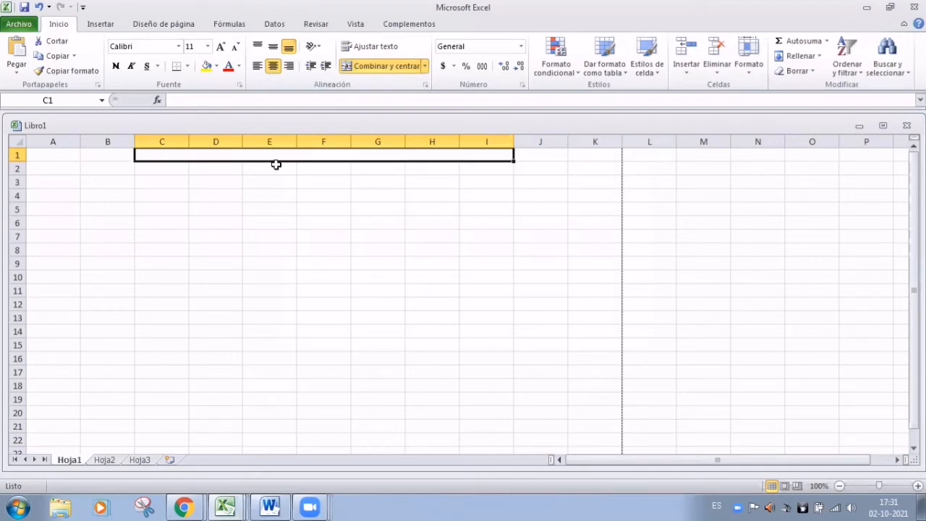
text(REFISTRO)
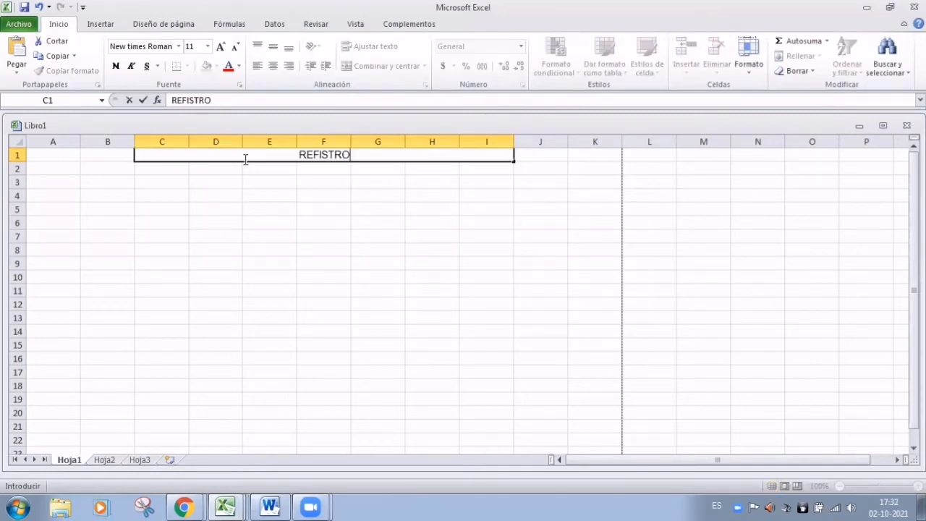
text( DE FILIAC)
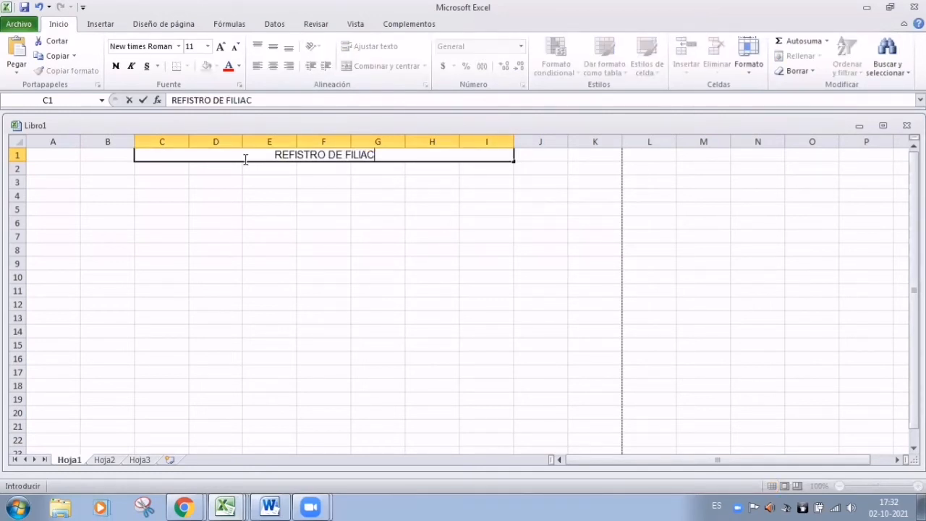
text(IÓN)
click(331, 262)
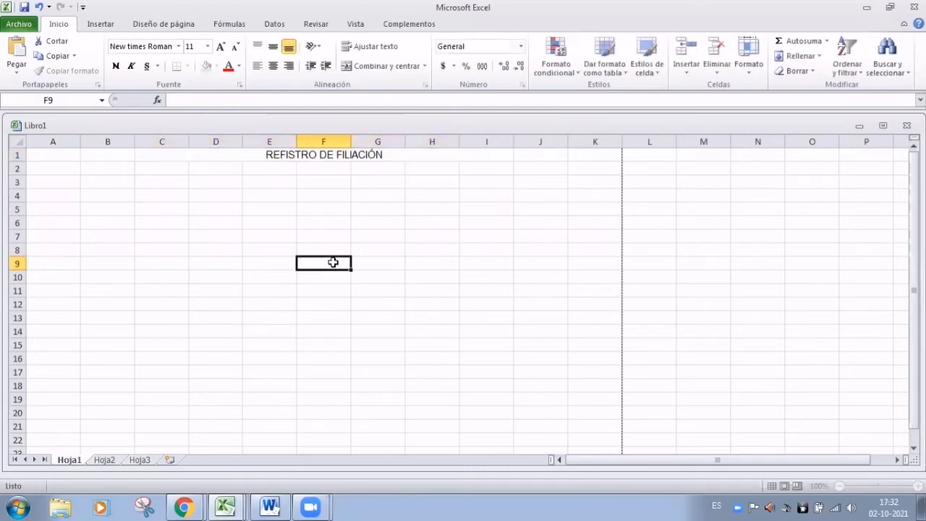
Fix the merged title to read 'REGISTRO DE FILIACIÓN' and make it bold
click(291, 155)
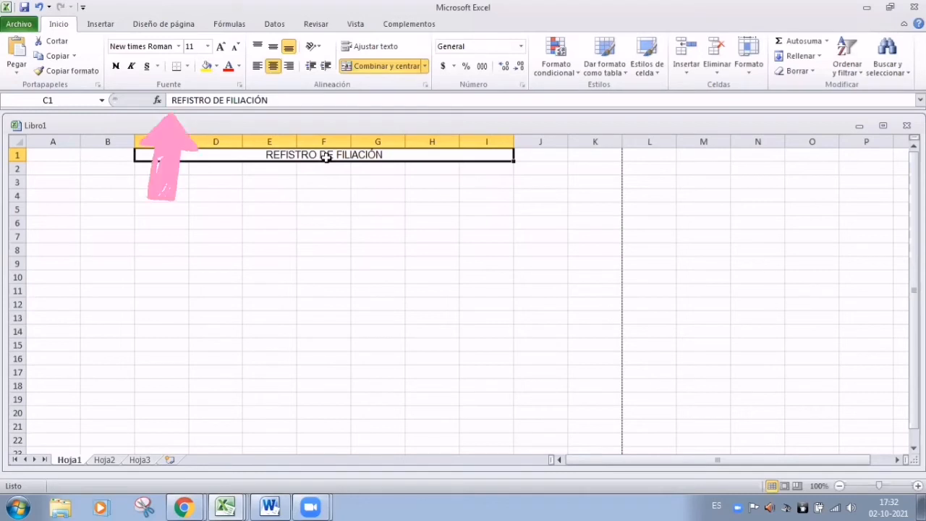
click(206, 102)
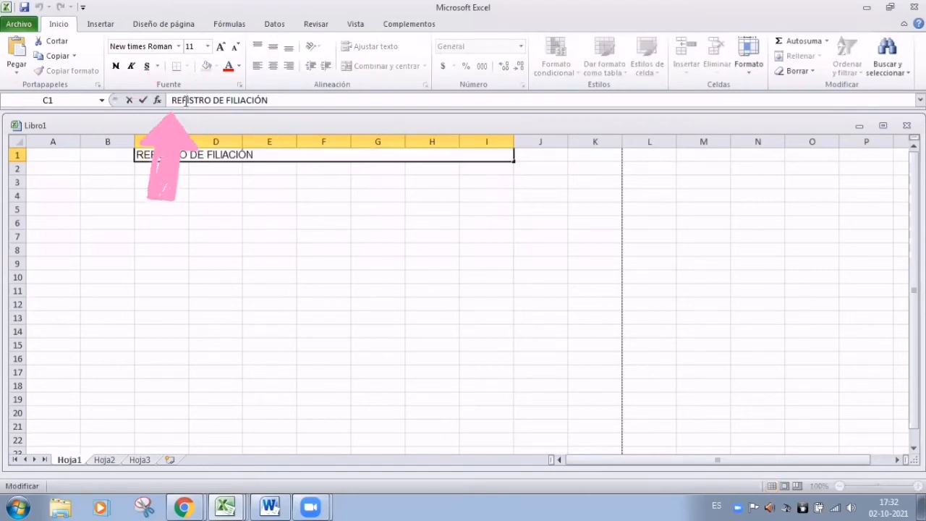
click(268, 196)
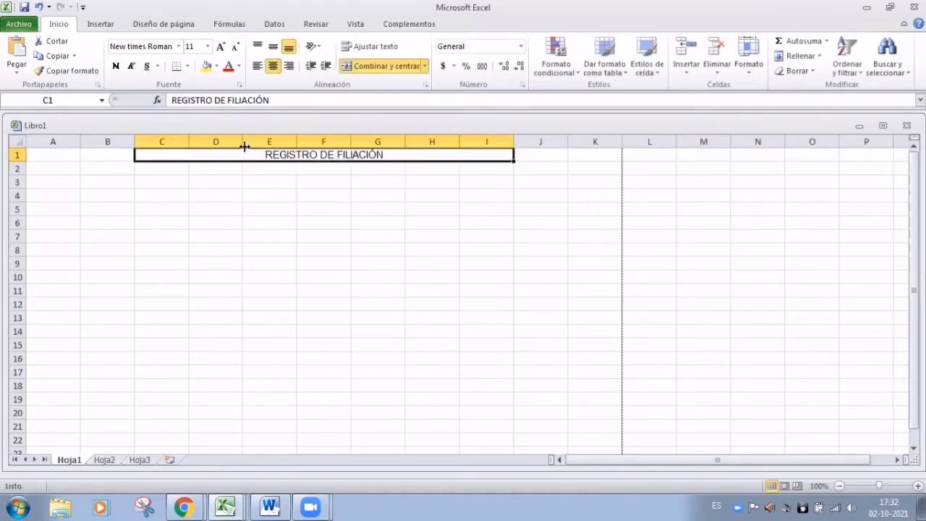
click(115, 67)
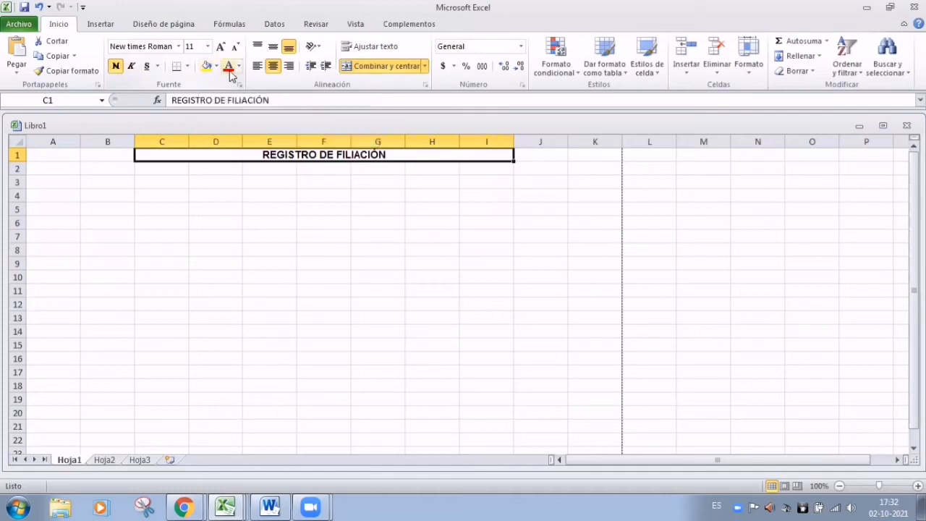
Enter the label 'U.E:' in cell A3 in capital letters
click(347, 222)
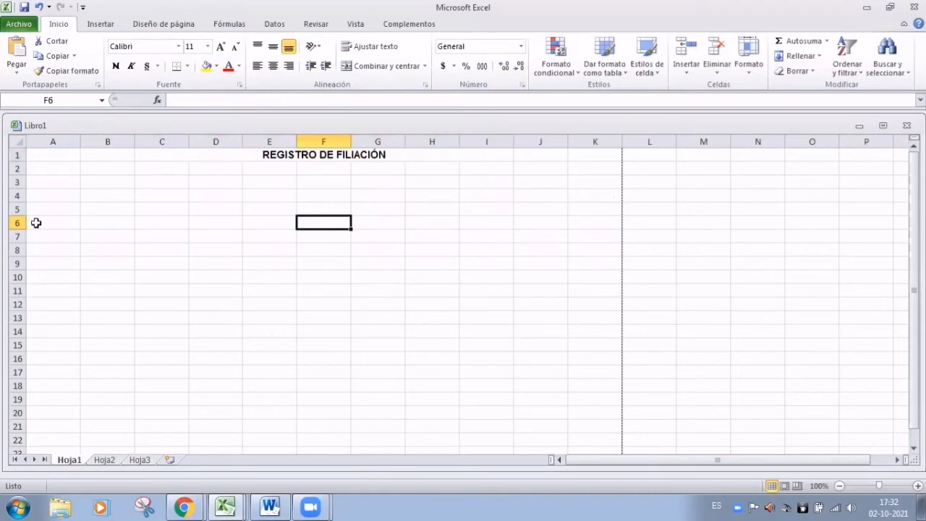
click(70, 185)
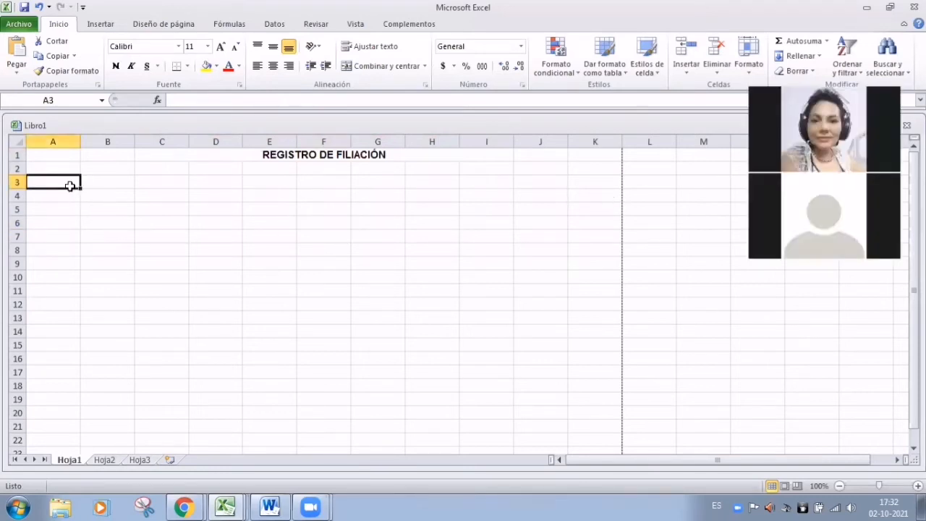
key(Caps_Lock)
text(NOMBRE)
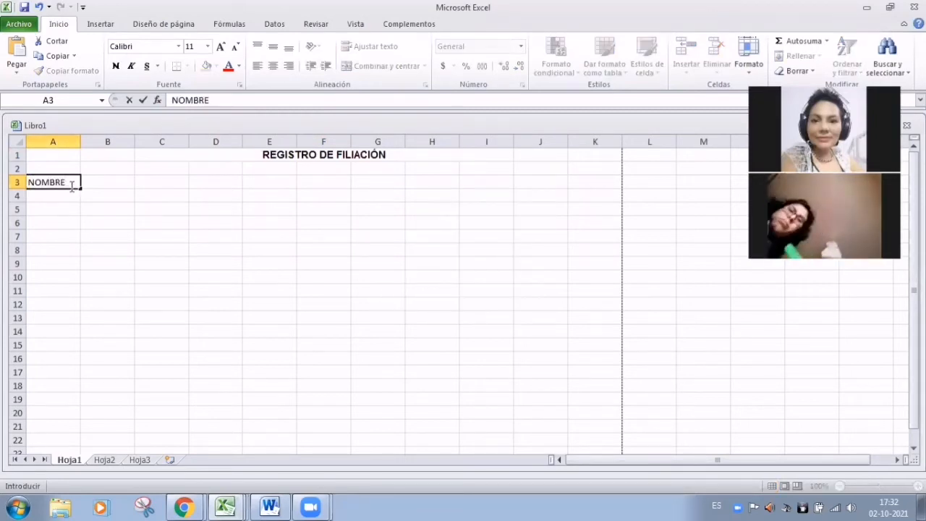
key(BackSpace)
key(BackSpace)
key(BackSpace)
key(BackSpace)
key(BackSpace)
key(BackSpace)
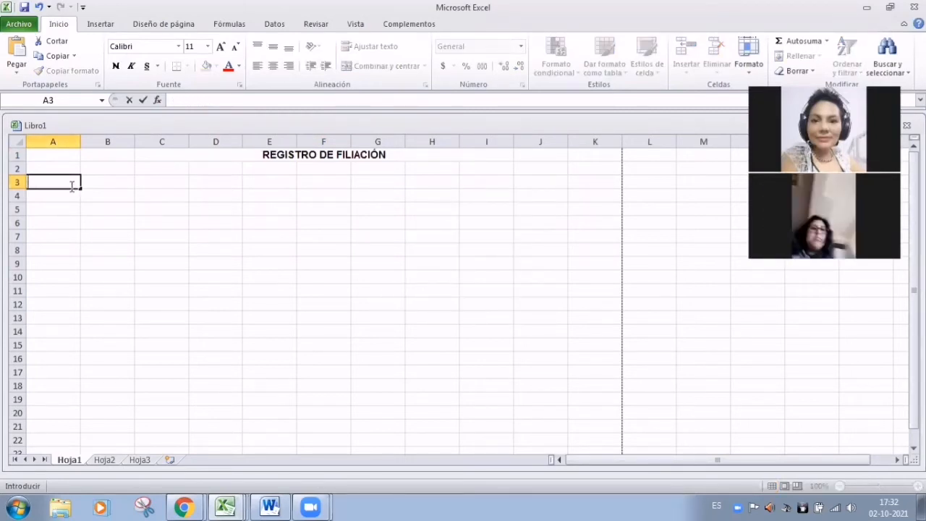
text(U.)
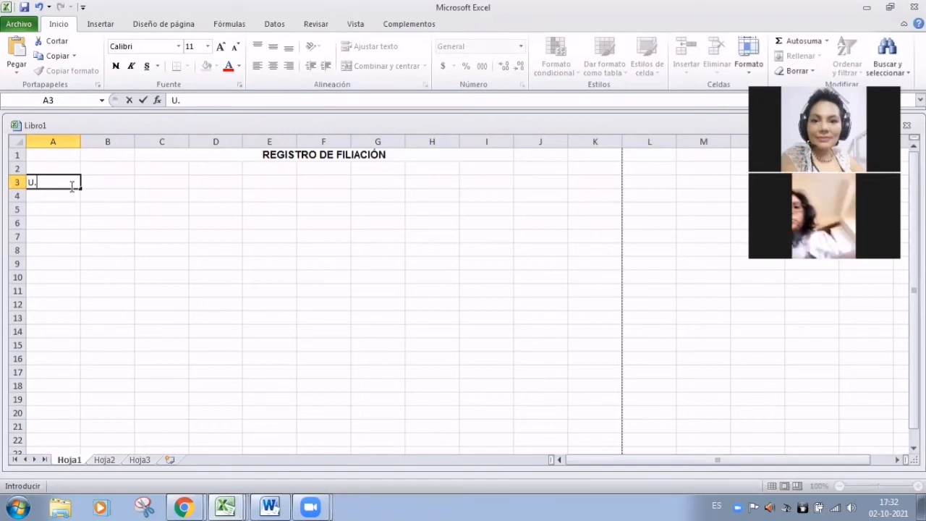
text(E)
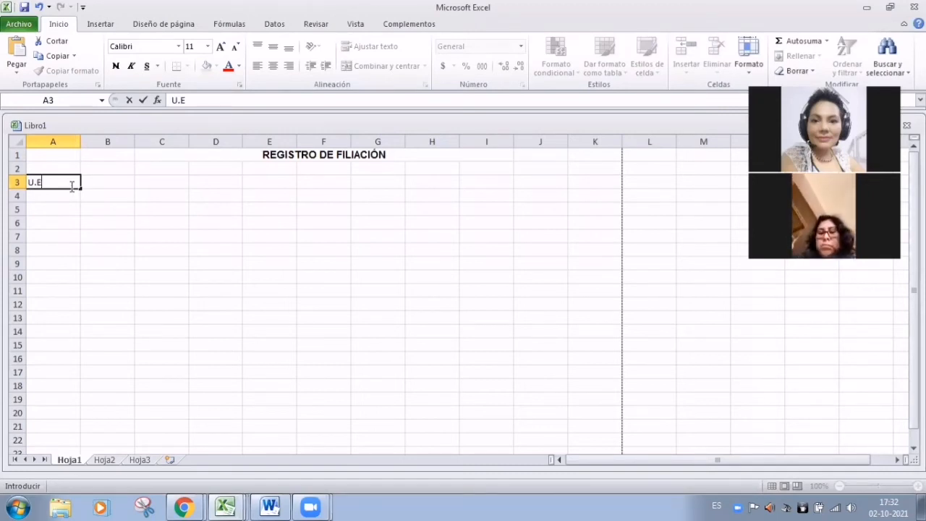
text(:)
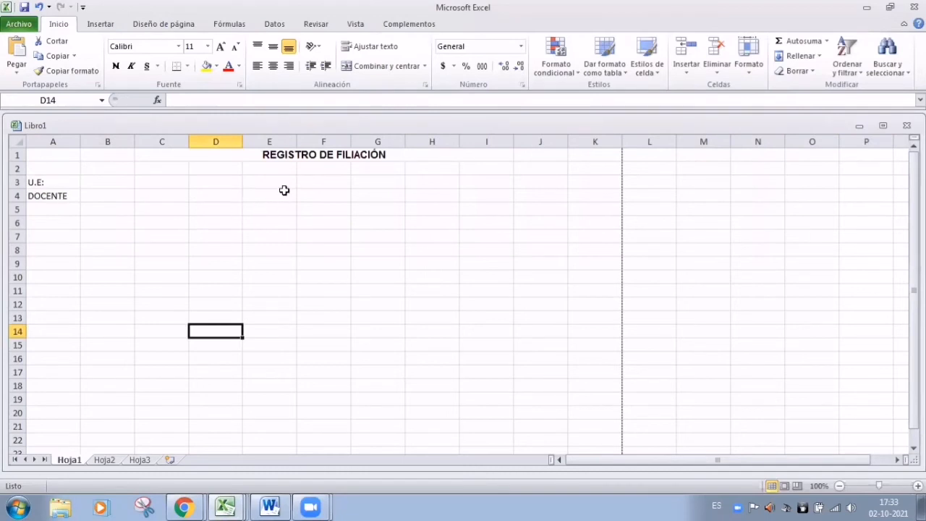
Add MATERIA in E3, CURSO in E4, GRADO: in I3 and GESTIÓN in I4
click(277, 186)
text(MATERIA)
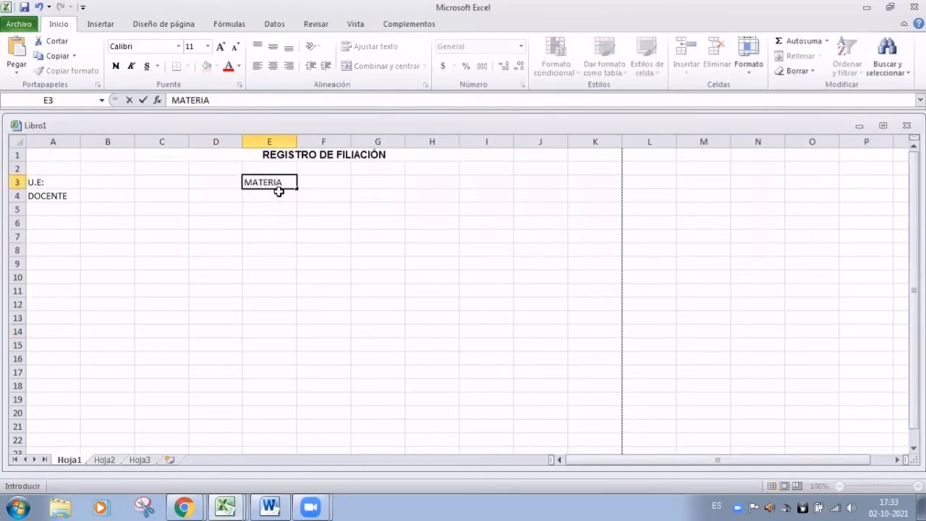
key(Return)
text(CURSO)
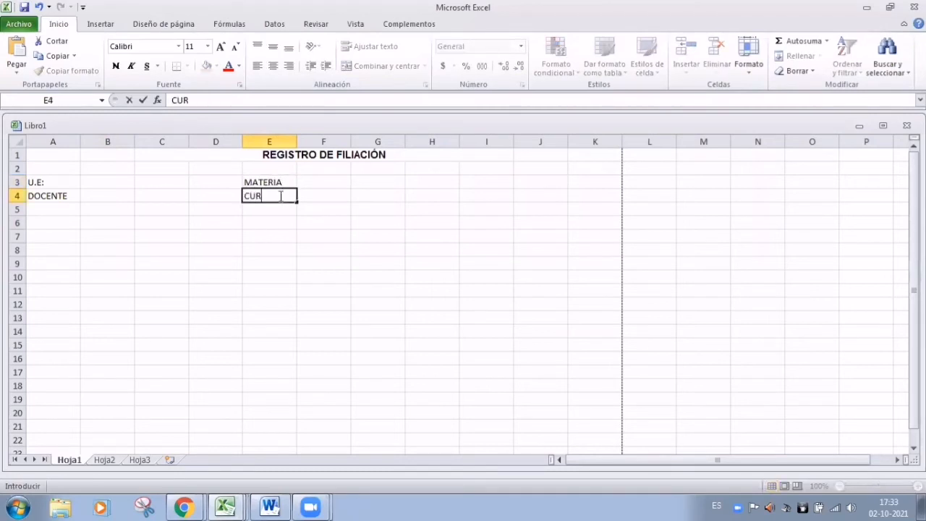
click(482, 182)
text(GRADO:)
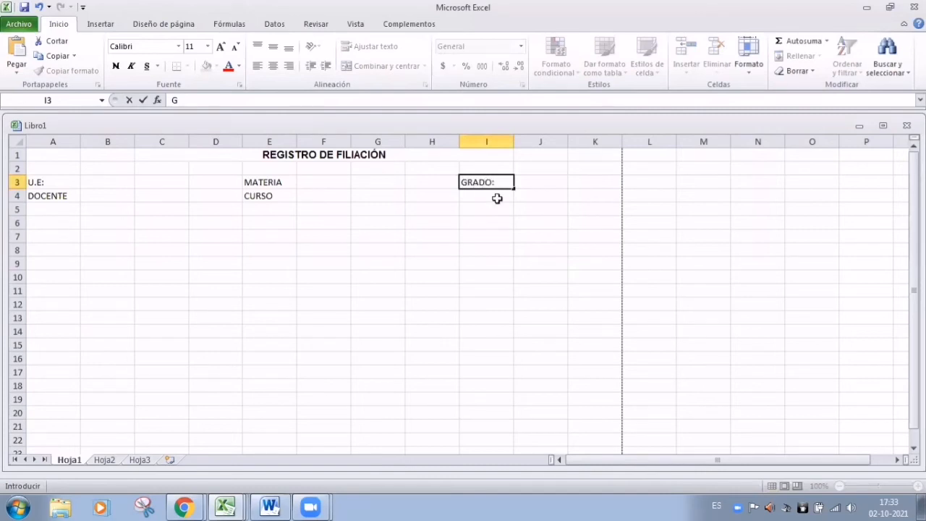
click(498, 198)
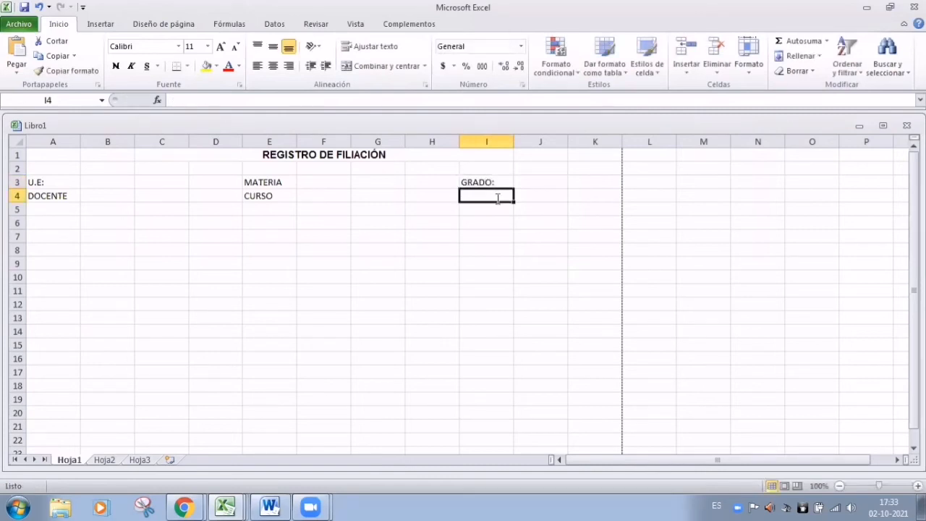
text(GESTIÓN)
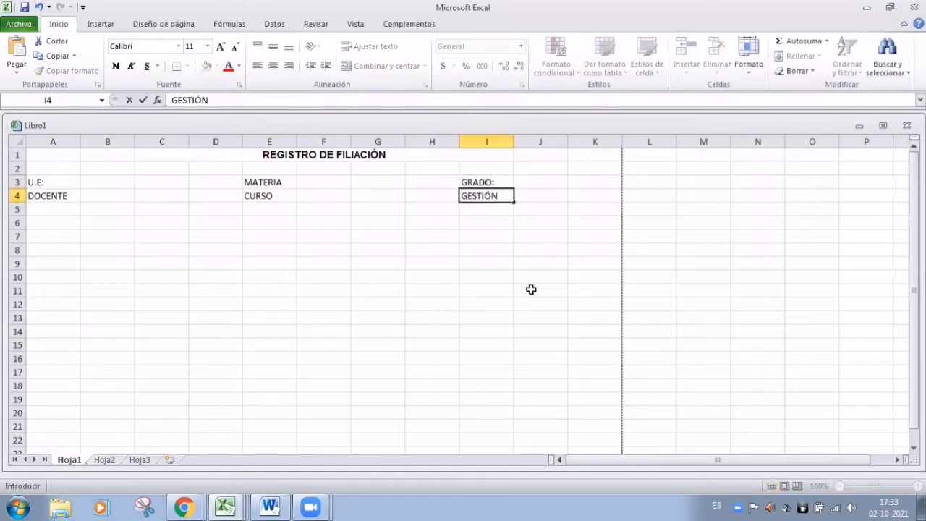
click(531, 290)
Make the label block A3:I4 bold, keeping the Calibri font
drag(42, 181, 505, 197)
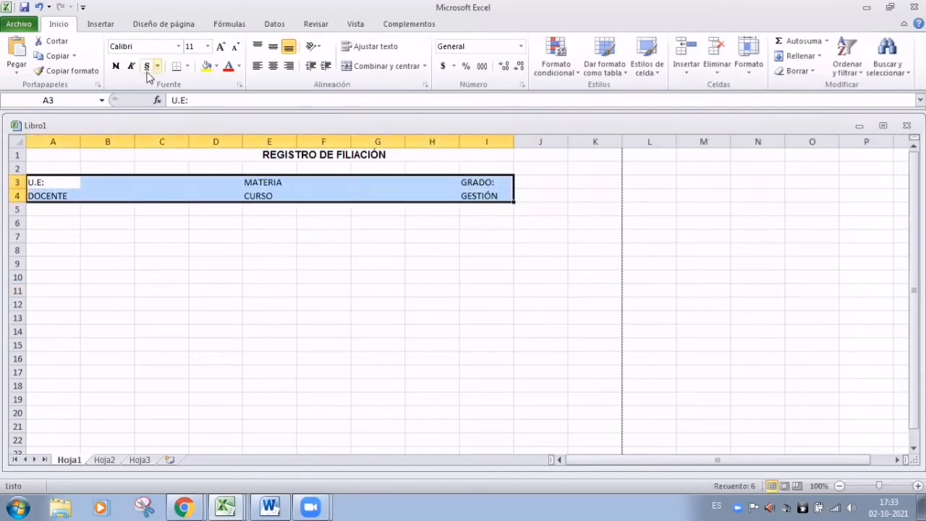
click(115, 66)
click(178, 47)
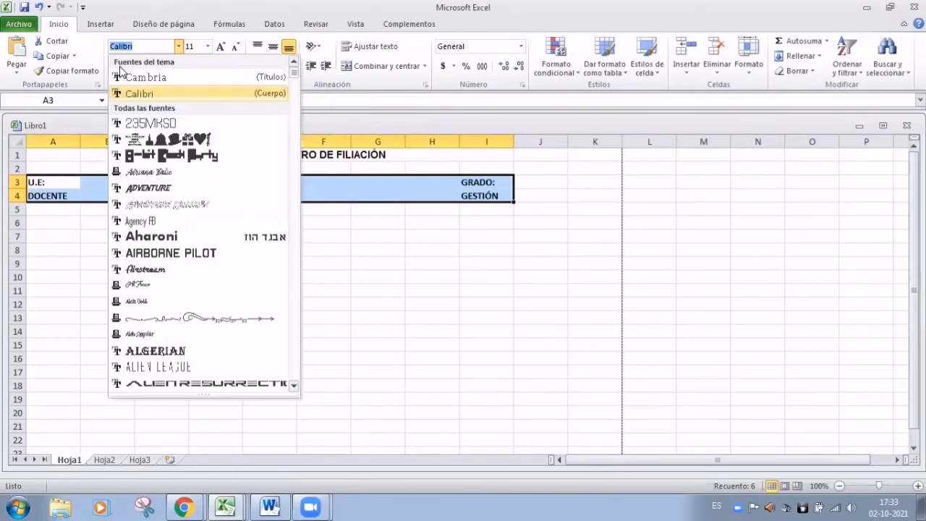
click(178, 46)
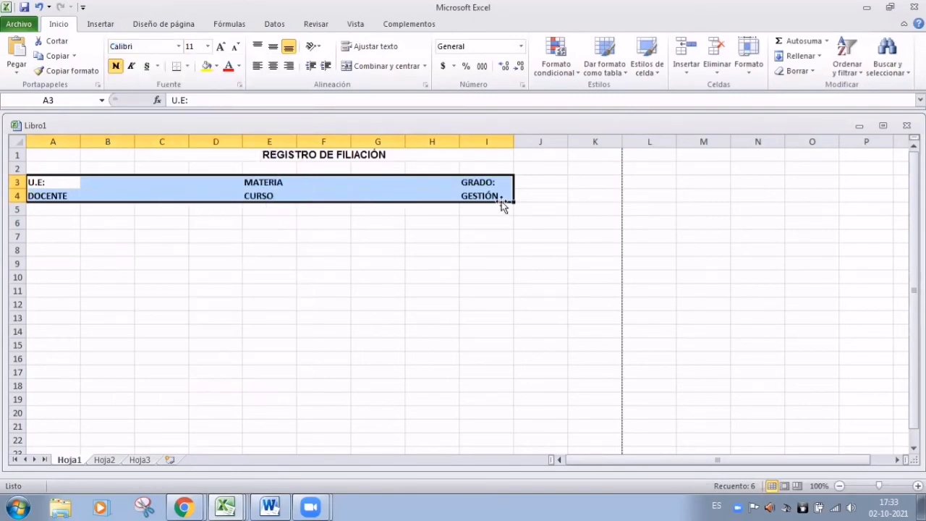
click(540, 236)
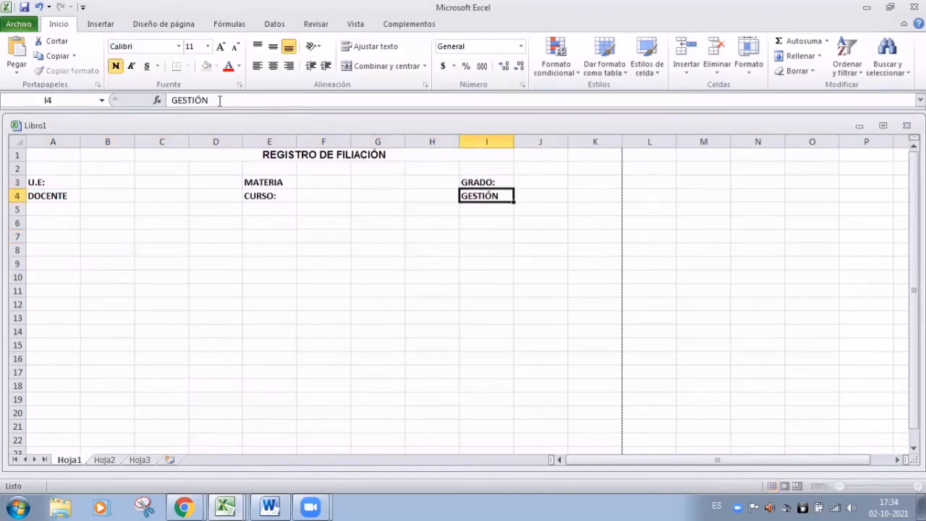
Append colons to the GESTIÓN and DOCENTE labels
click(219, 101)
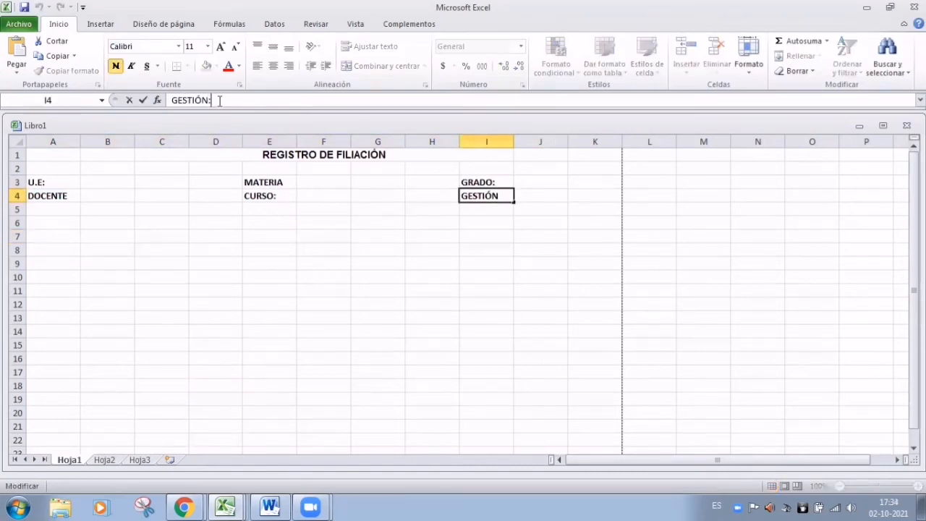
click(128, 287)
click(45, 200)
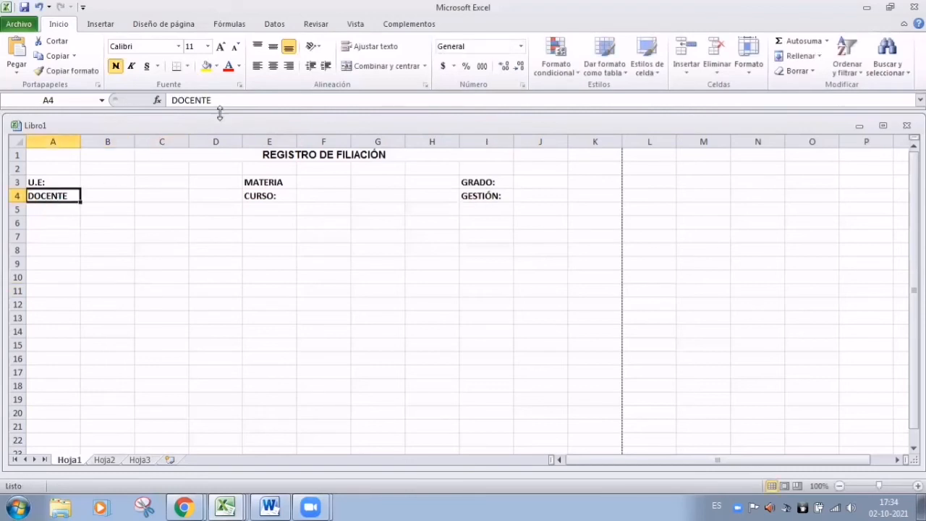
click(219, 101)
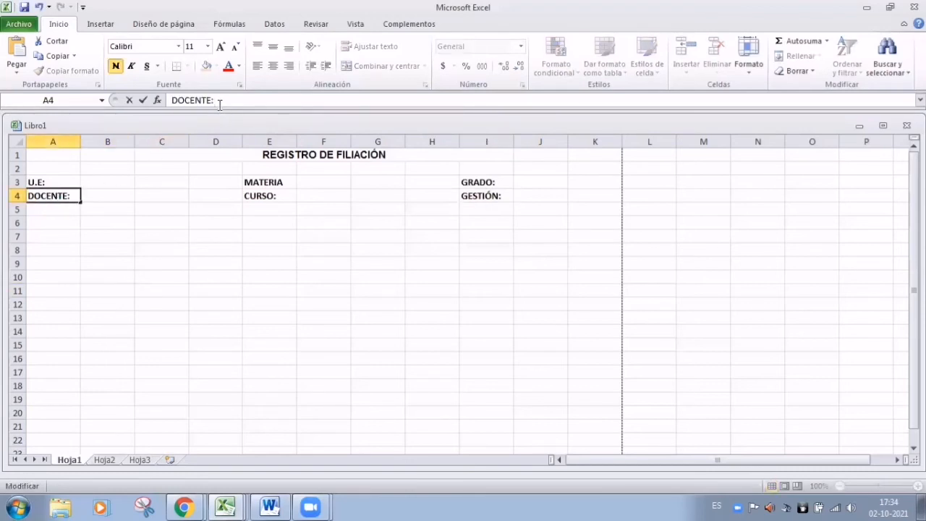
click(268, 224)
drag(37, 152, 588, 198)
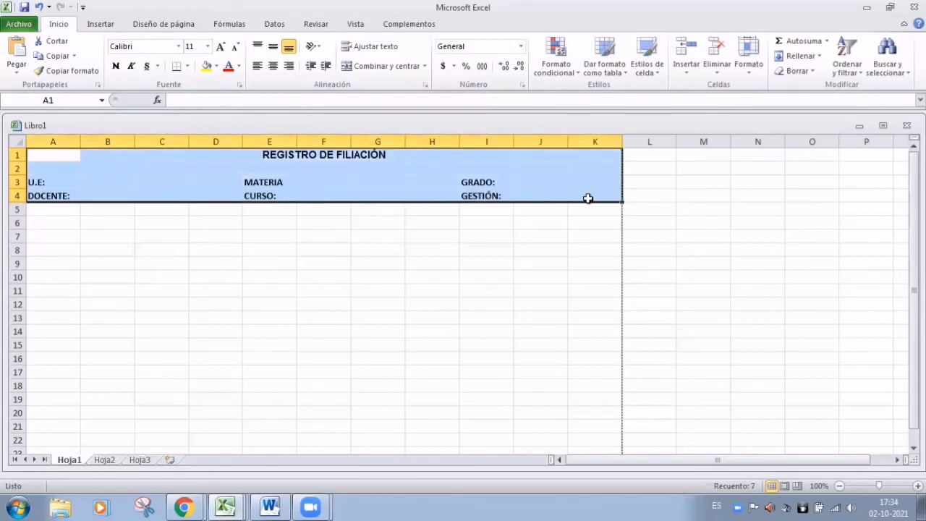
Fill A1:K4 yellow and point out the blank cells beside U.E: and DOCENTE:
click(207, 67)
click(427, 315)
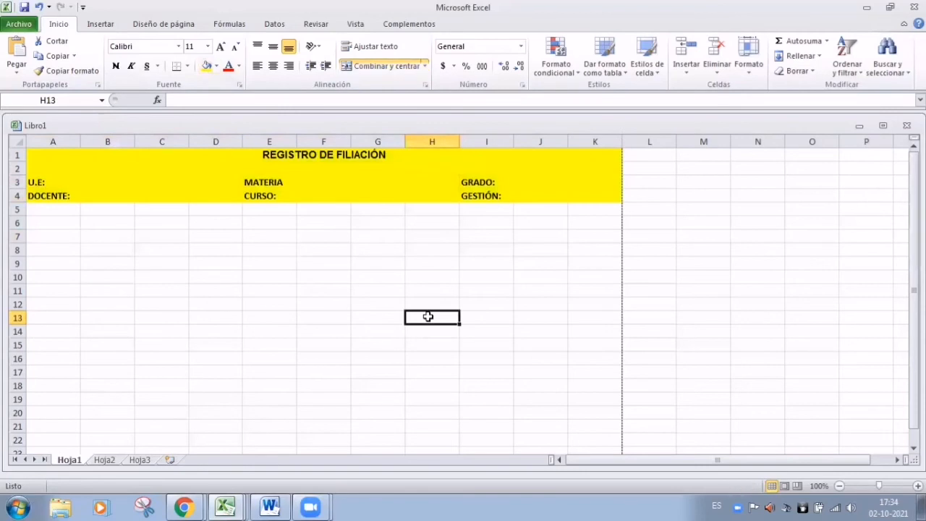
click(87, 180)
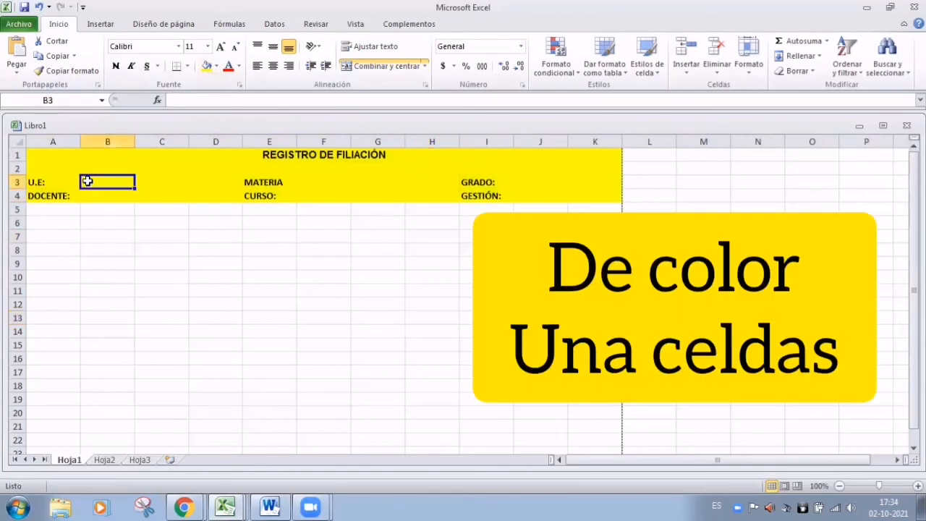
click(162, 181)
click(115, 181)
click(116, 194)
click(150, 194)
Point out the blank cells beside MATERIA, CURSO: and GRADO:, then select B3:D3
click(155, 178)
click(203, 178)
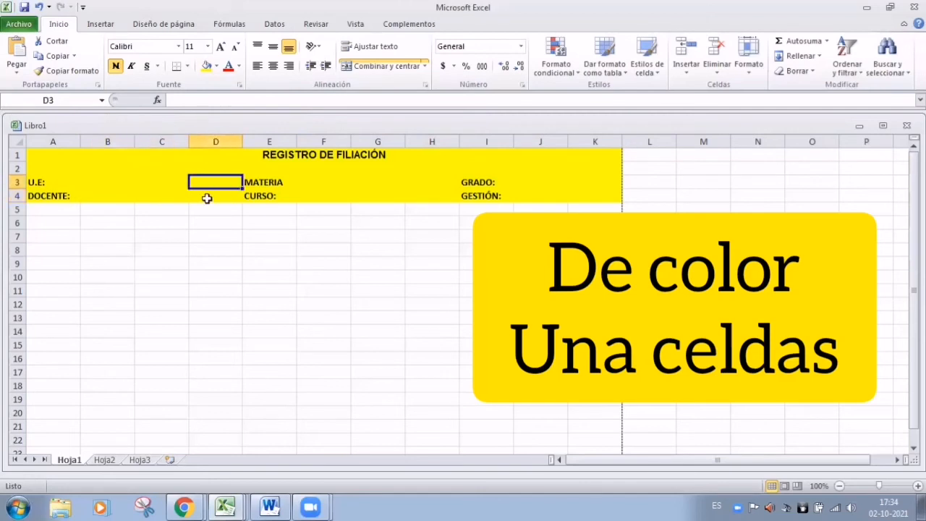
click(207, 197)
click(322, 182)
click(320, 194)
click(369, 183)
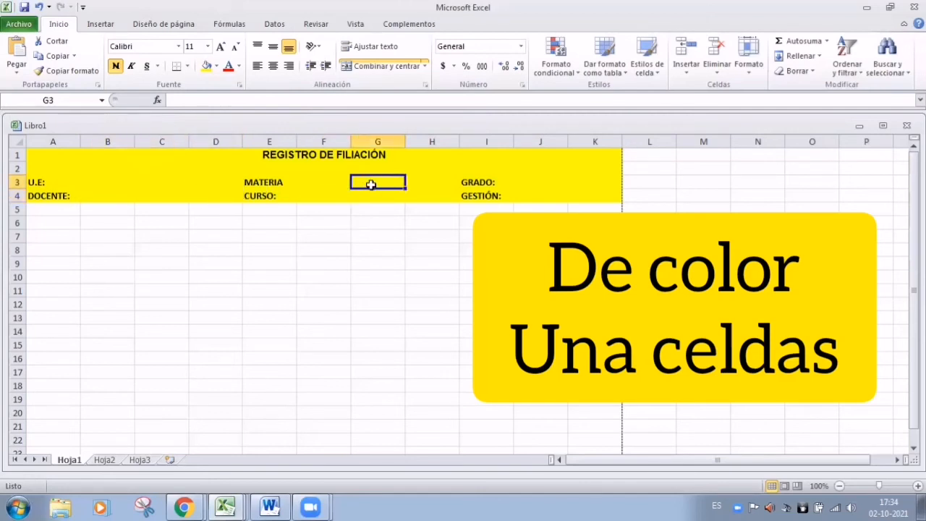
click(372, 197)
click(432, 180)
click(424, 196)
click(531, 178)
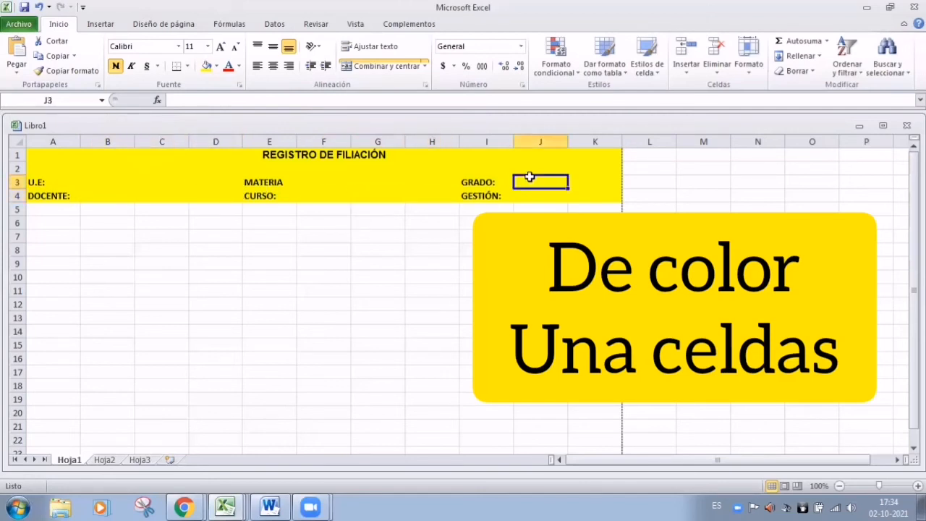
drag(88, 178, 215, 186)
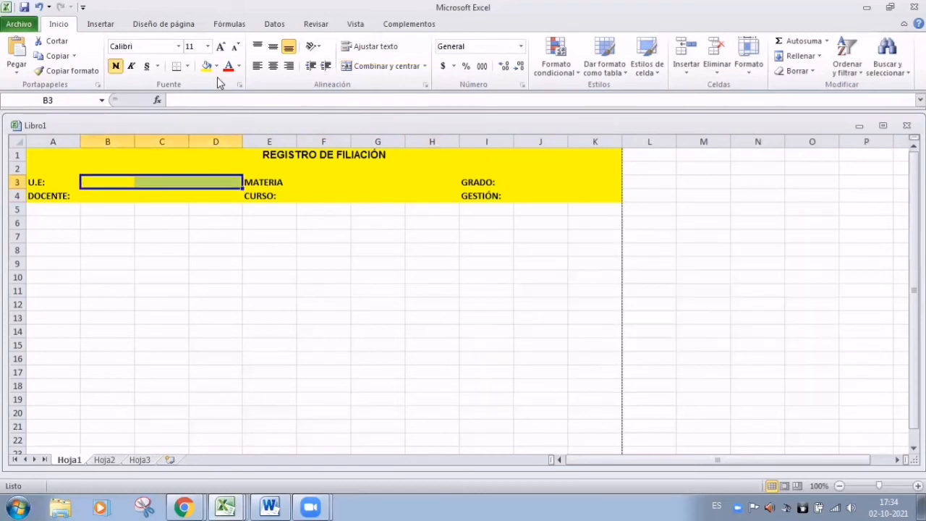
click(217, 67)
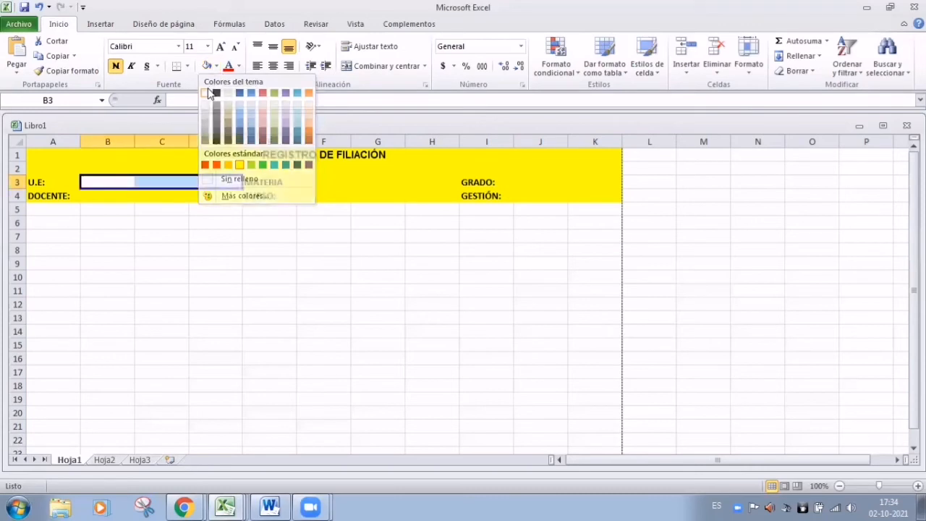
Clear the fill from B3:D3, merge it, and copy that format to B4:D4
click(230, 178)
click(368, 68)
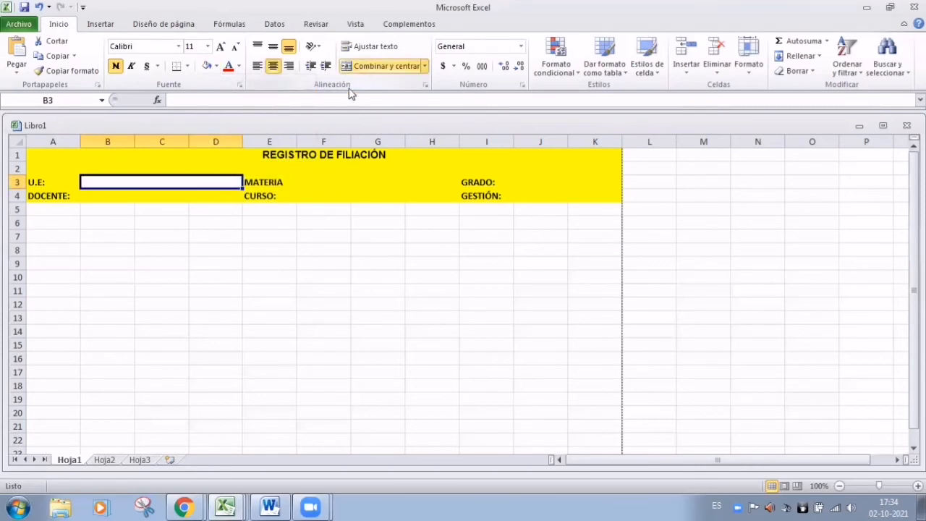
click(145, 238)
click(124, 187)
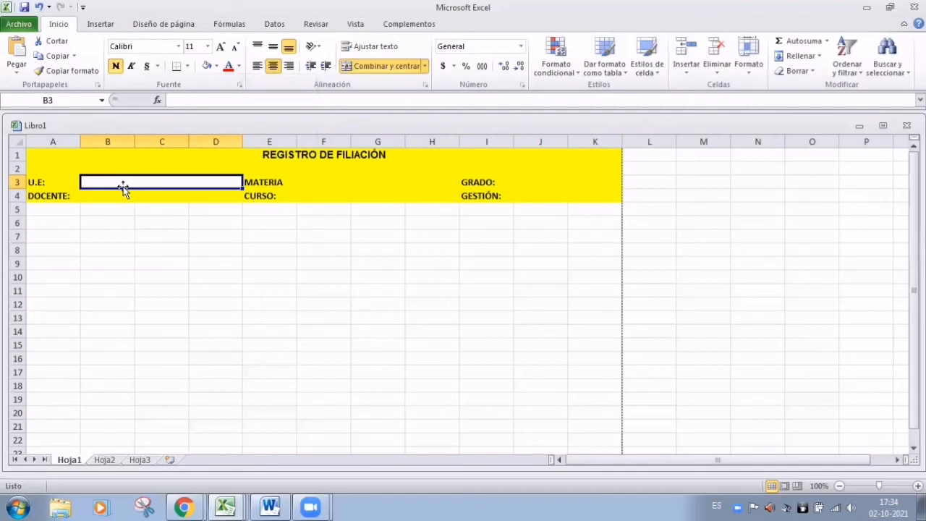
click(65, 70)
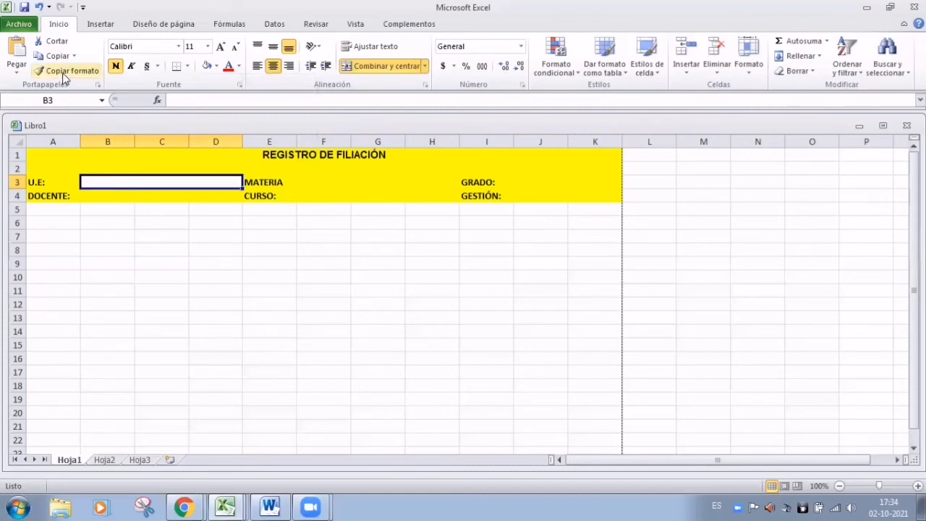
click(104, 195)
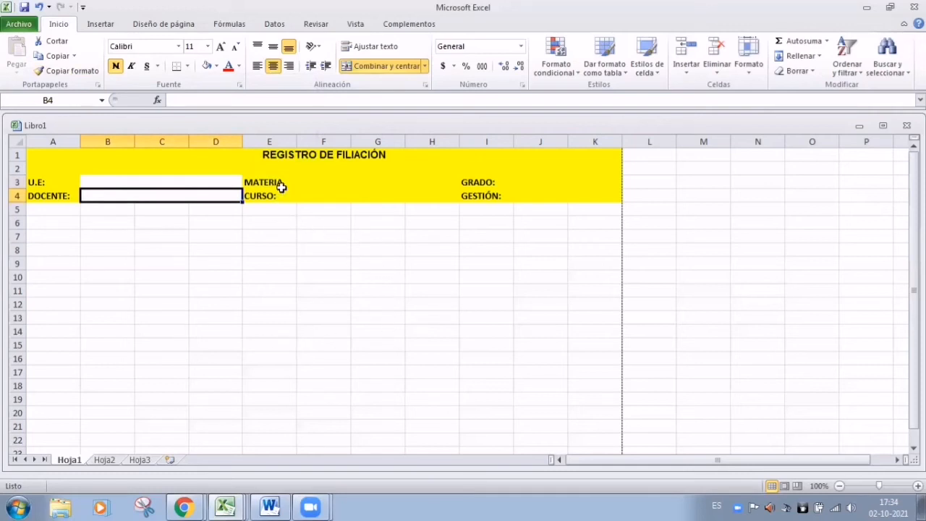
Copy the merged white entry-box format to F3:H3 and F4:H4
click(196, 182)
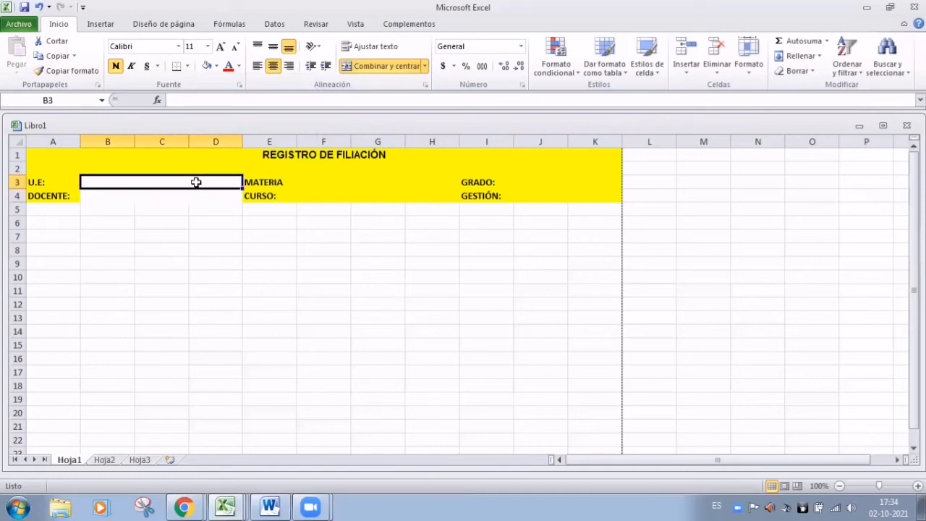
click(76, 71)
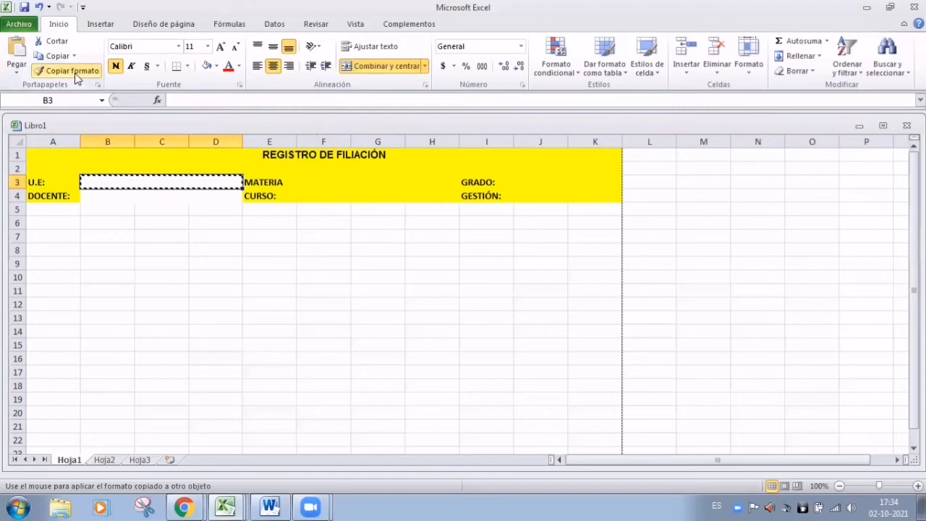
click(307, 183)
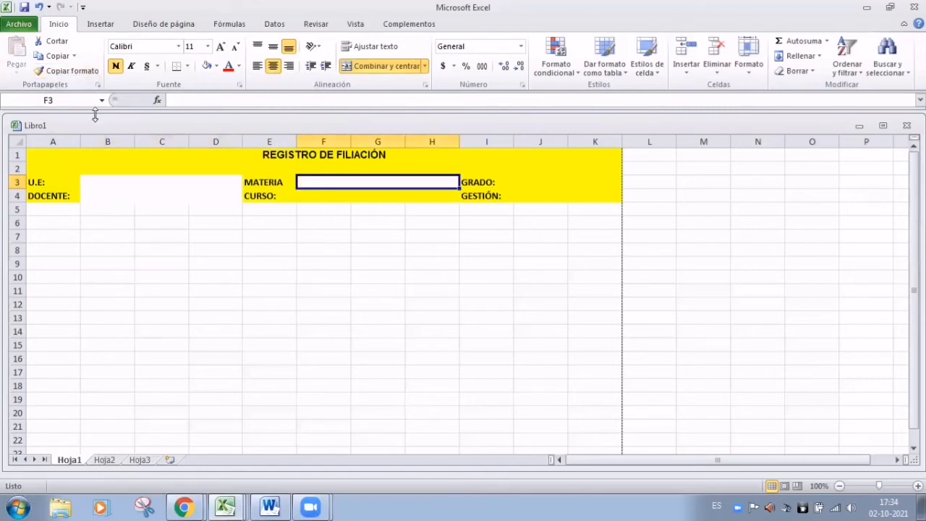
click(337, 216)
click(327, 184)
click(76, 70)
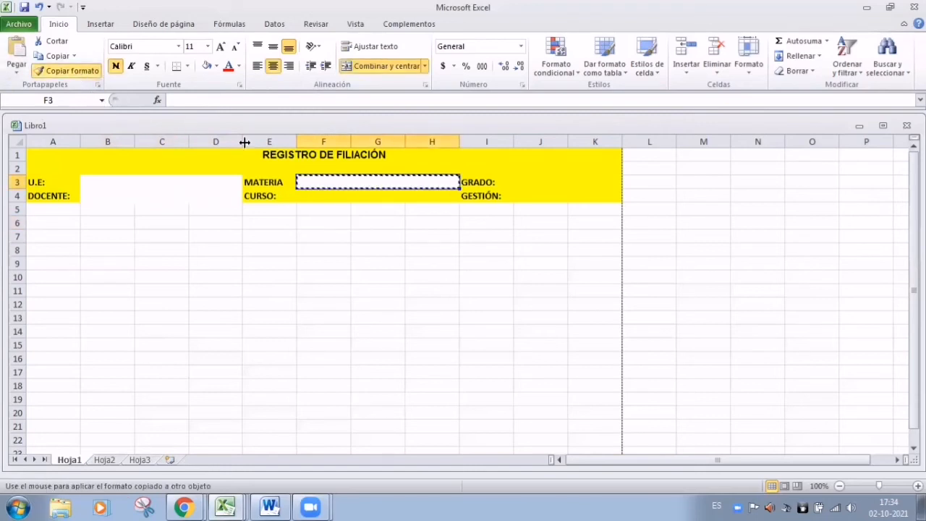
click(329, 198)
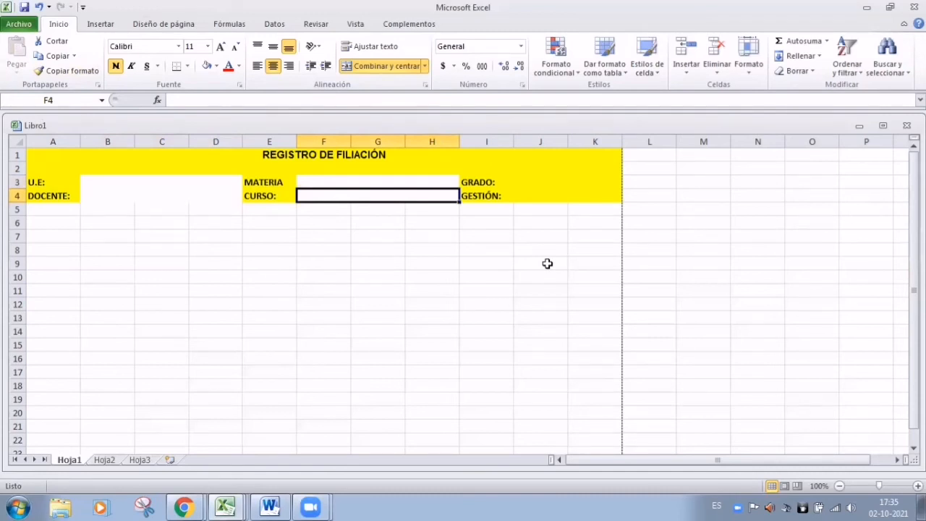
click(303, 302)
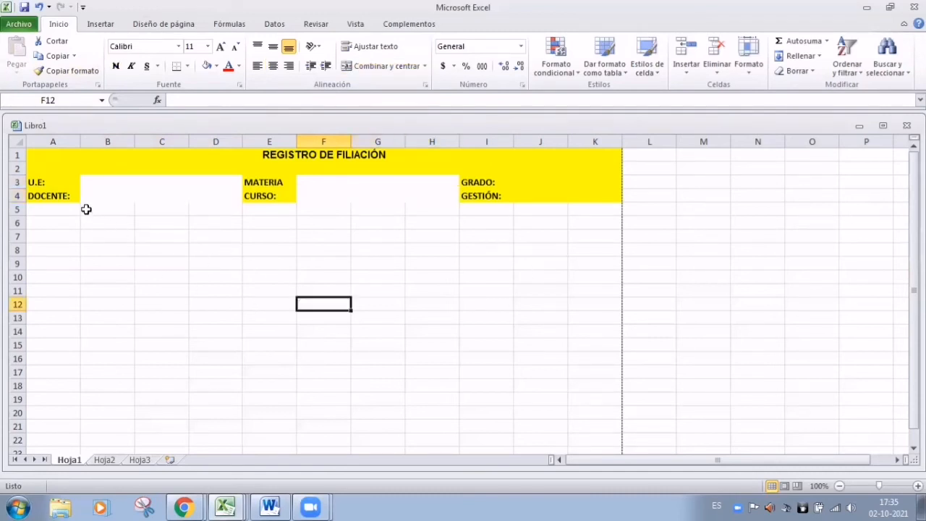
Check the four merged entry boxes beside U.E:, DOCENTE:, MATERIA and CURSO:
click(121, 180)
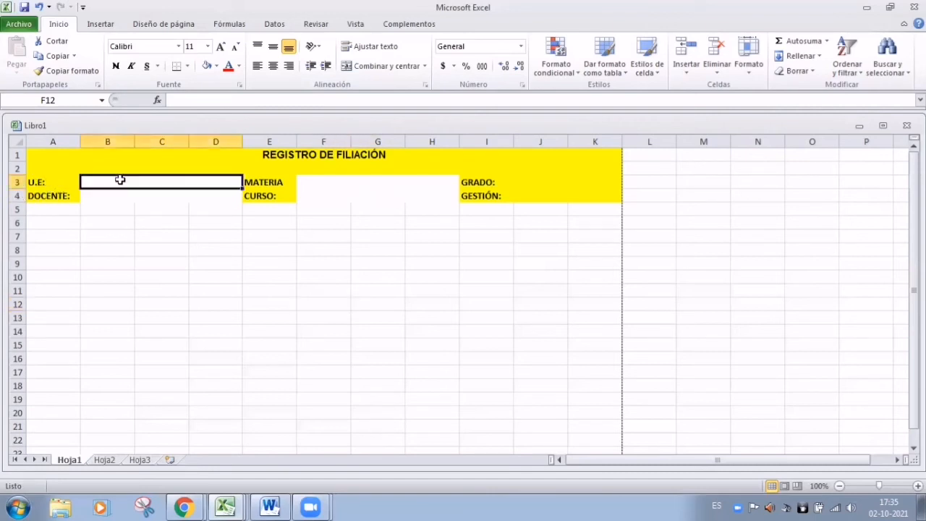
click(120, 192)
click(360, 185)
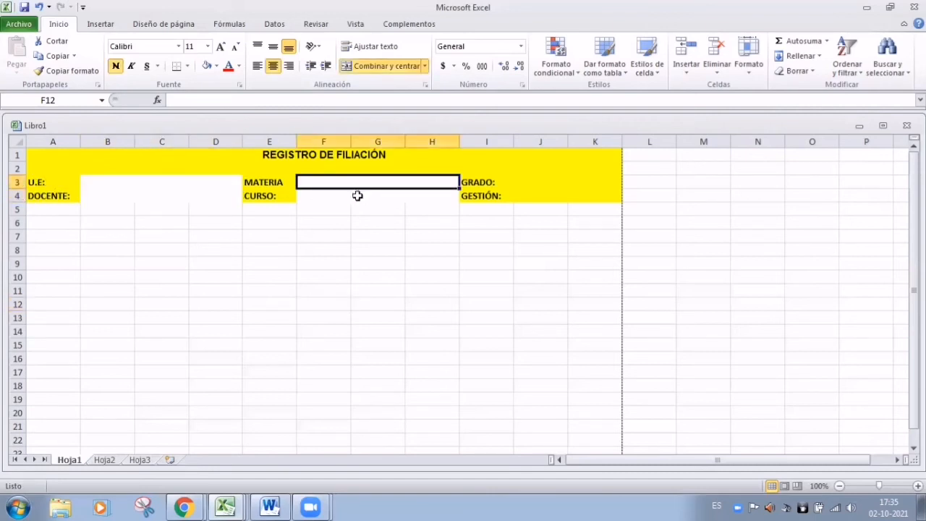
click(357, 194)
click(62, 247)
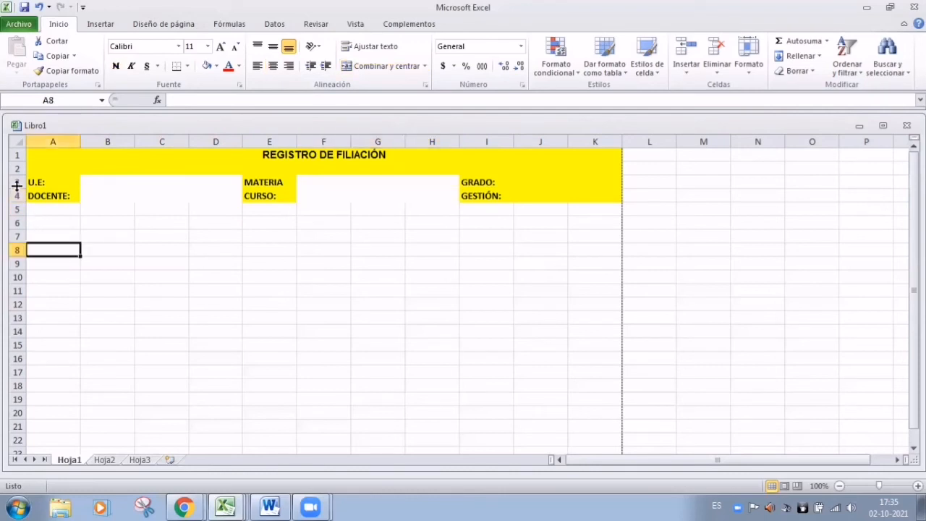
Insert a blank spacer row above the U.E: row and fill row 7 yellow
click(12, 183)
right_click(11, 182)
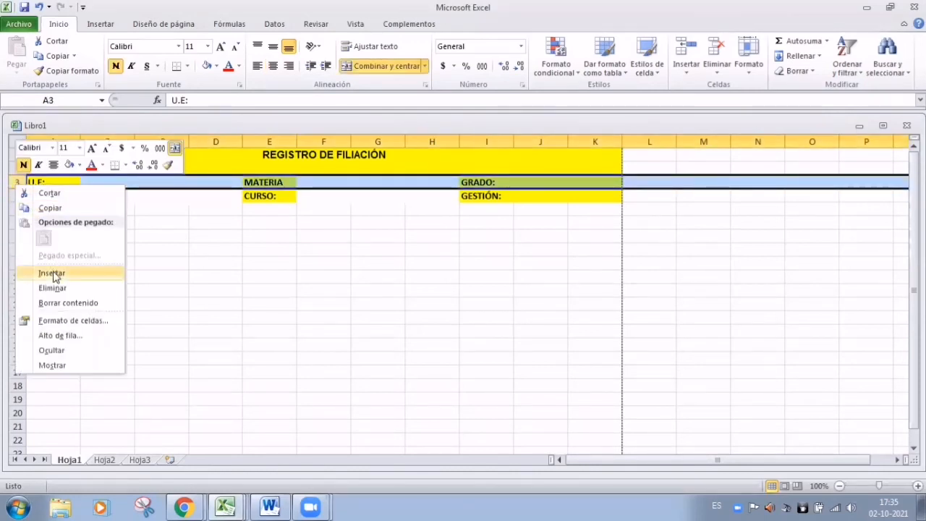
click(51, 273)
right_click(14, 209)
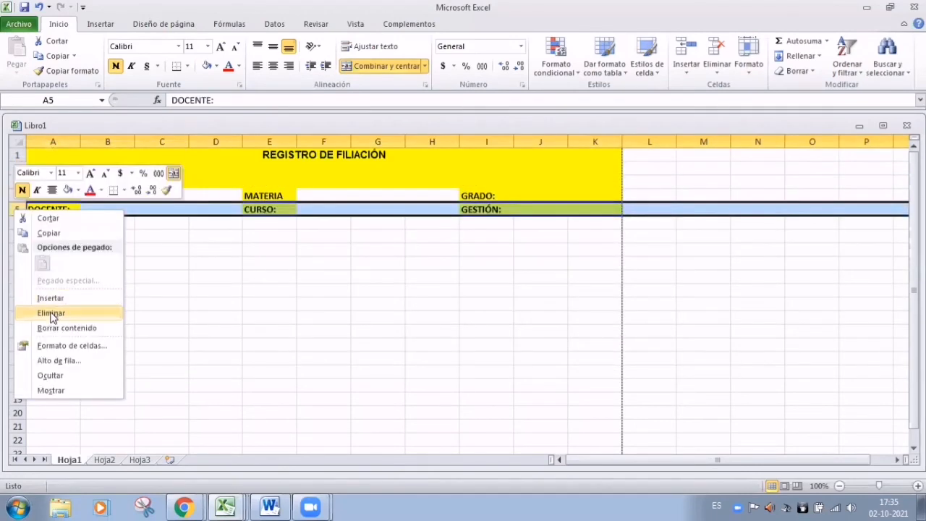
click(50, 297)
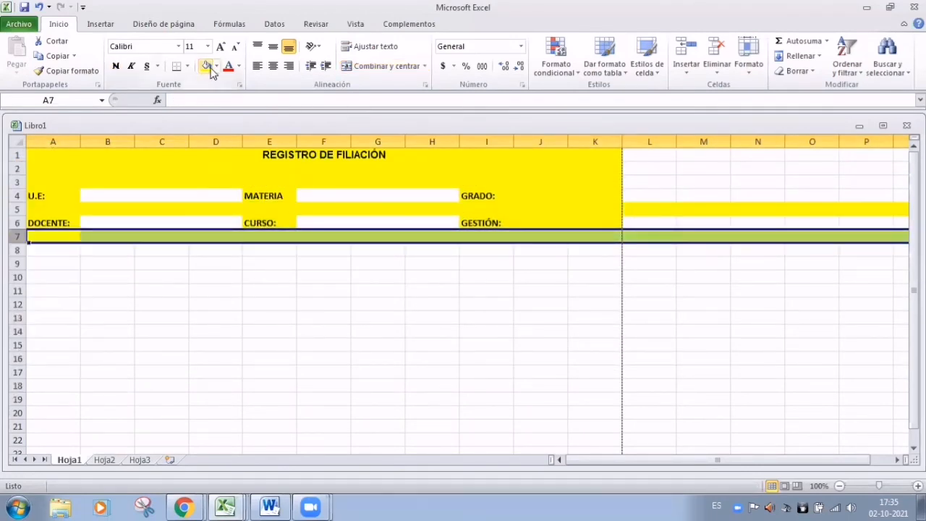
click(435, 329)
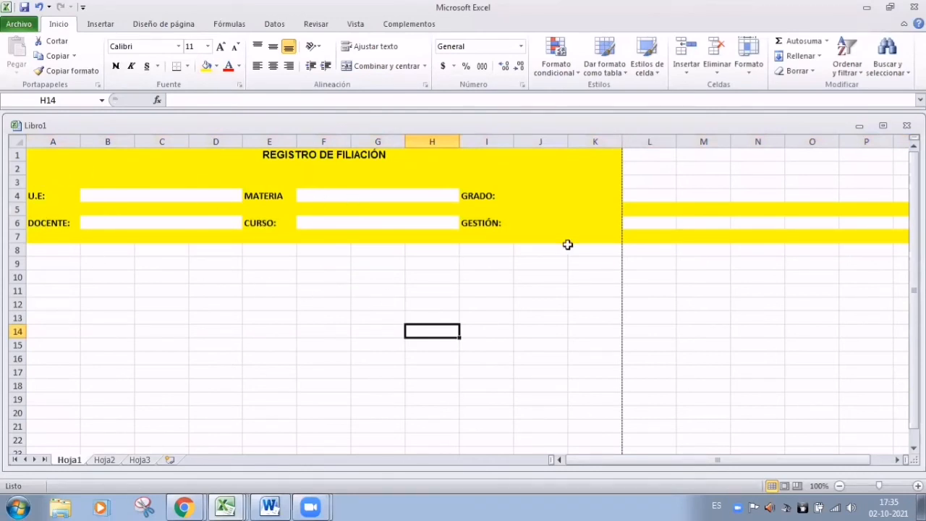
click(522, 196)
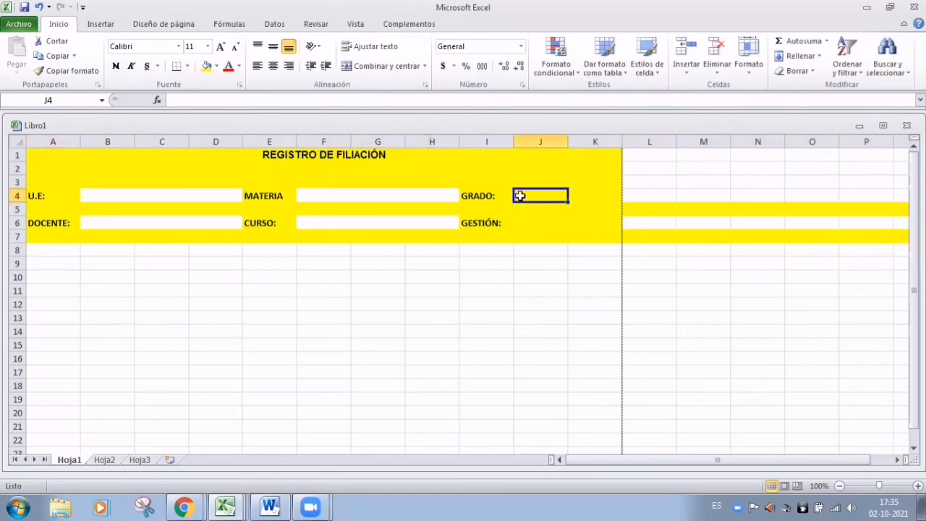
Give the GRADO: and GESTIÓN: entry cells J4 and J6 a white fill
click(571, 210)
click(541, 197)
click(216, 66)
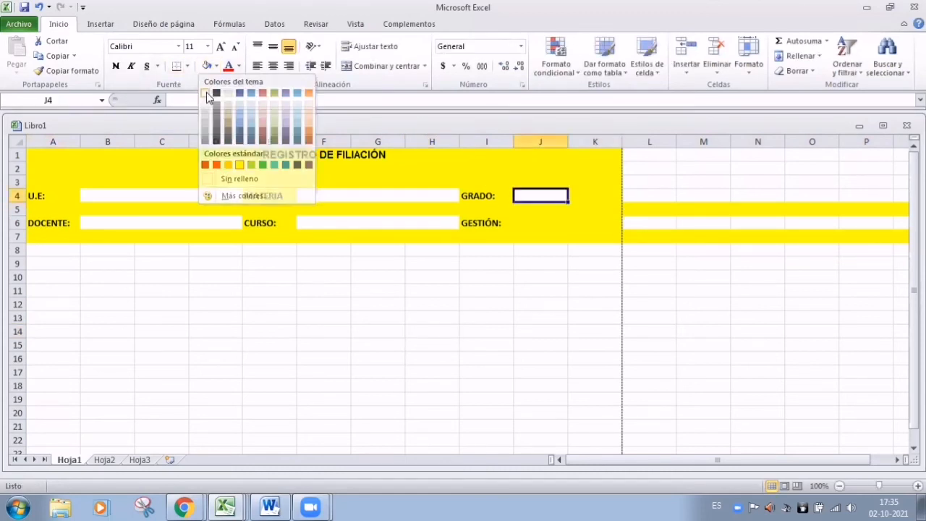
click(208, 93)
click(528, 221)
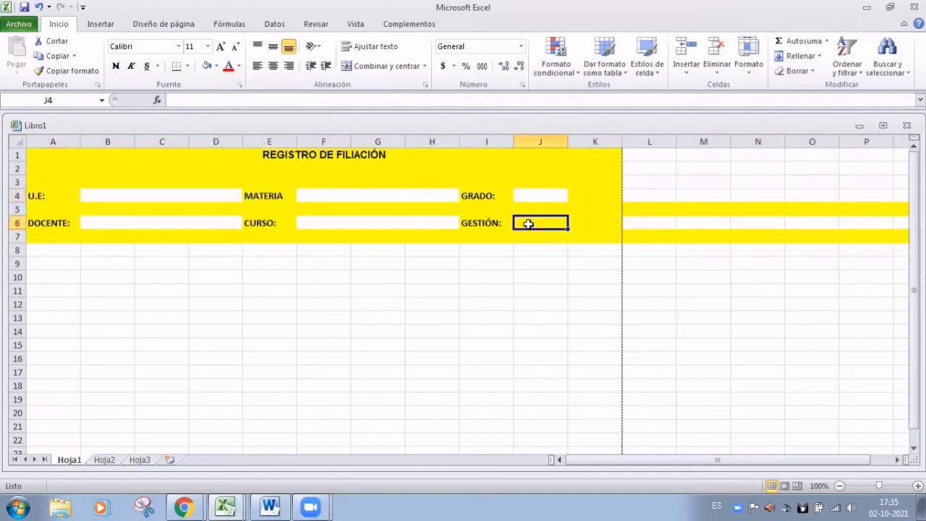
click(209, 65)
click(582, 345)
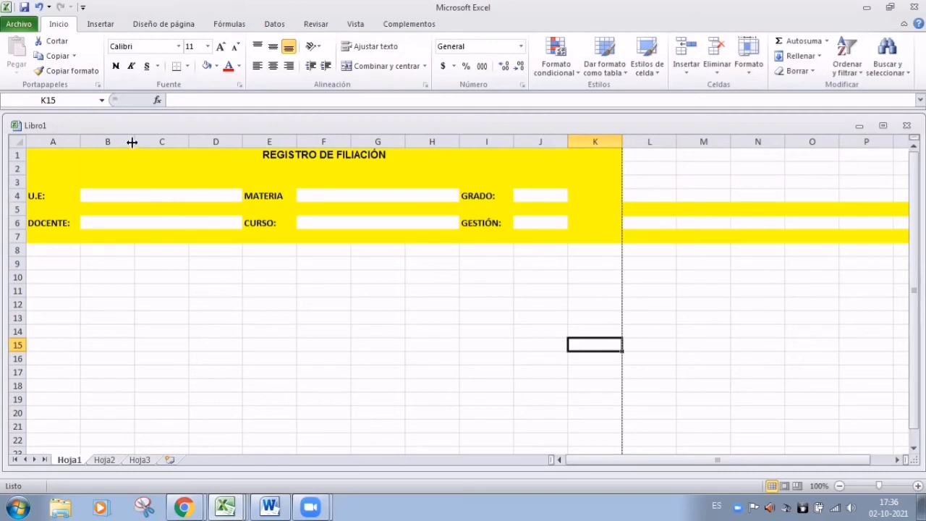
Make columns A and B narrower
mouse_move(132, 143)
mouse_down()
mouse_move(108, 140)
mouse_move(155, 145)
mouse_move(114, 153)
mouse_move(135, 149)
mouse_move(120, 149)
mouse_up()
click(303, 349)
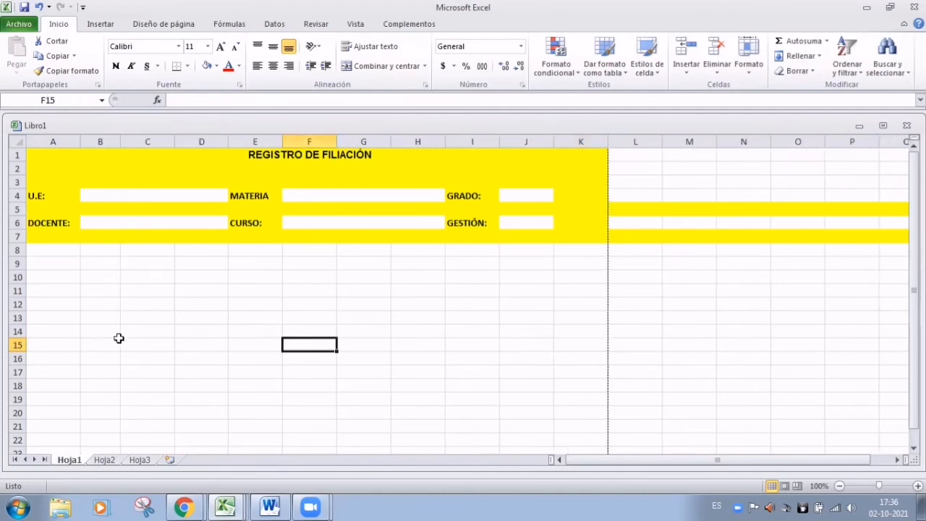
drag(79, 145, 63, 149)
click(49, 252)
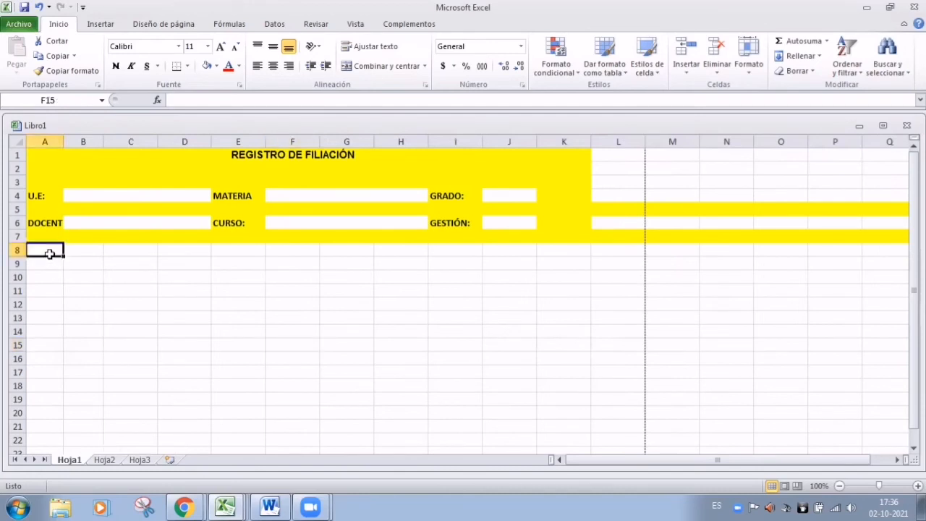
Enter the headers N° in A8 and NOMBRE Y APELLIDO in B8, widening column B to fit
key(Caps_Lock)
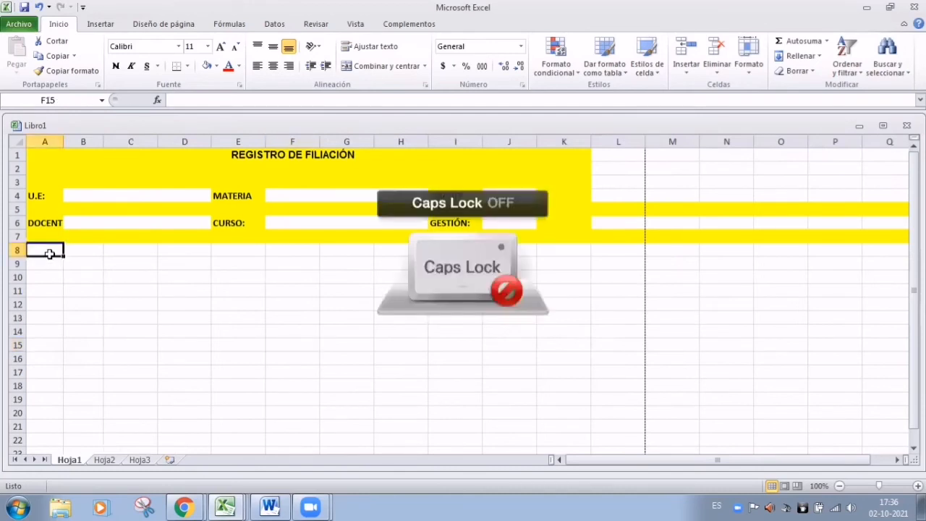
text(n)
key(Caps_Lock)
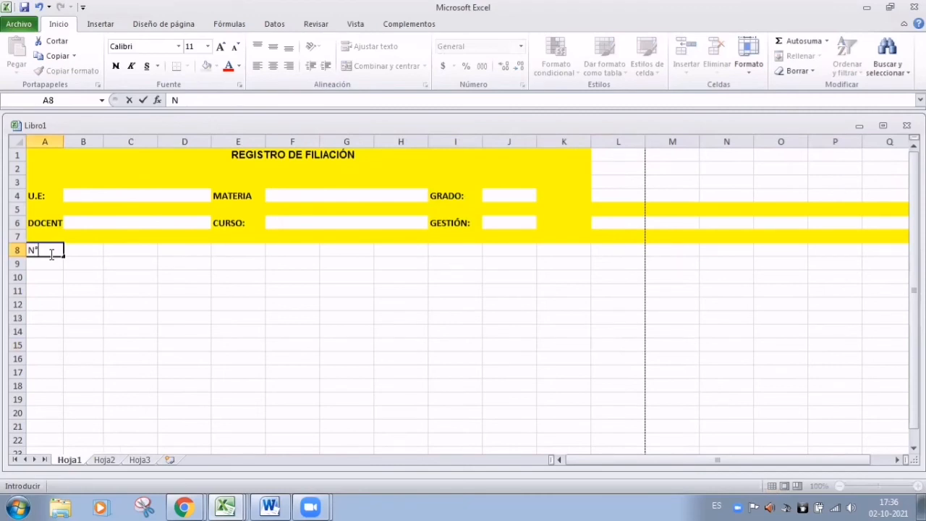
text(°)
key(Tab)
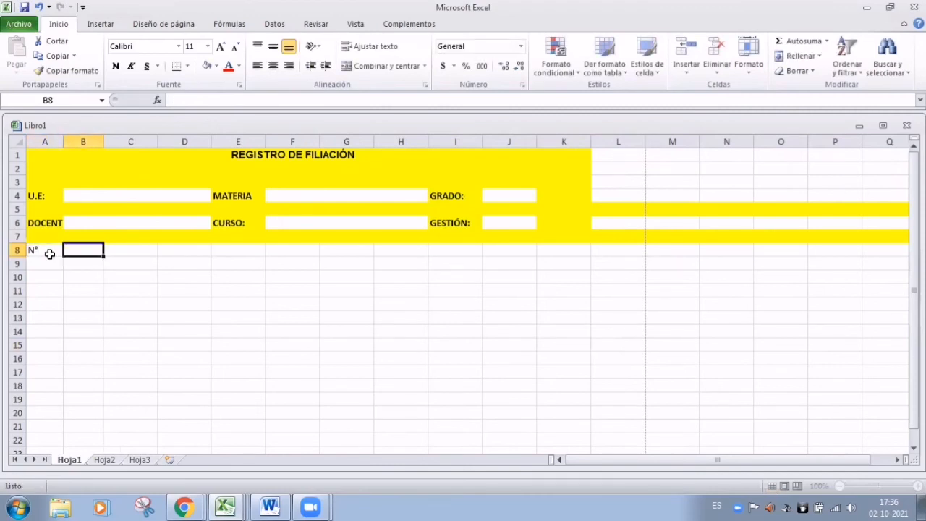
text(NOM)
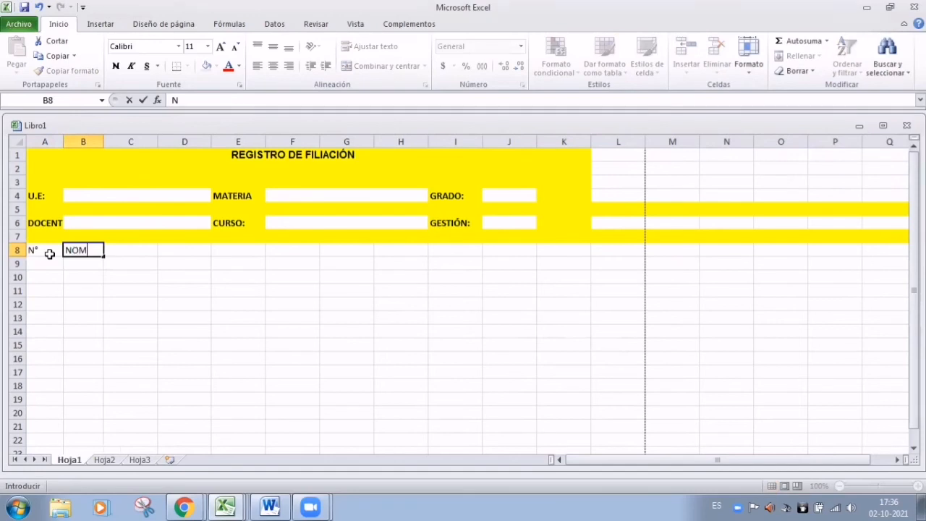
text(BRE)
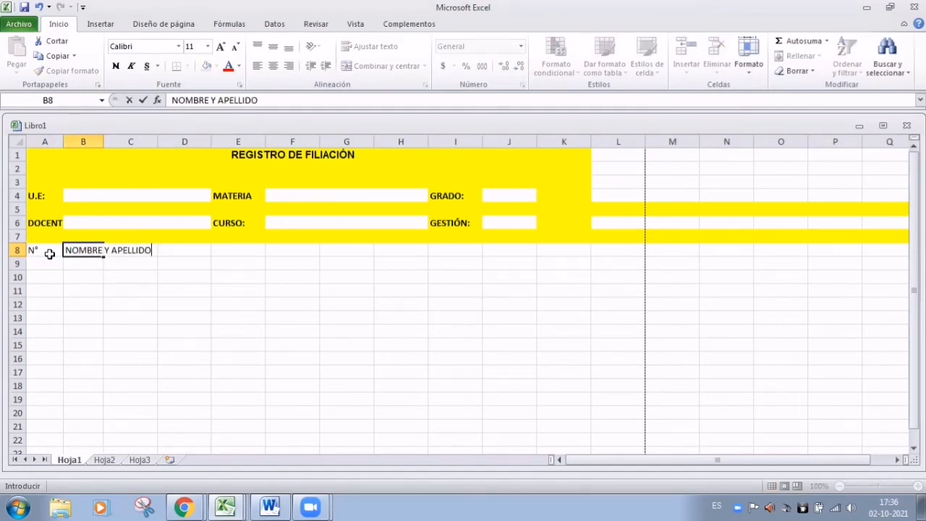
text( Y APELLIDO)
key(Tab)
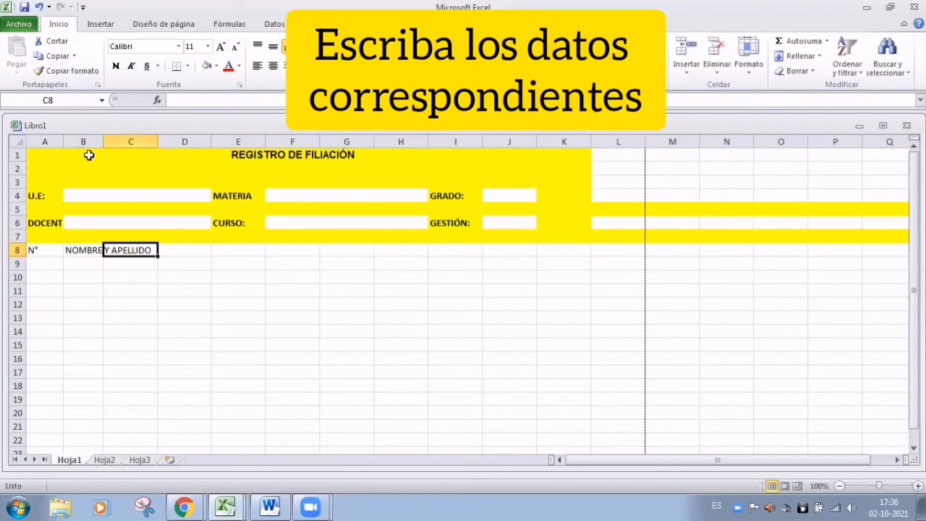
drag(100, 144, 166, 155)
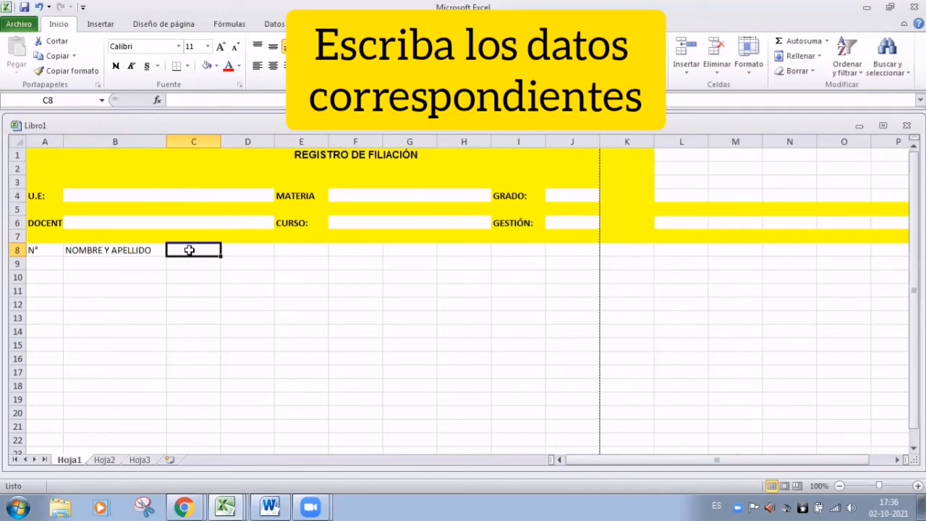
Add FECHA DE NACIMIENTO in C8, widen column C, and centre and wrap it onto two lines
text(FEC)
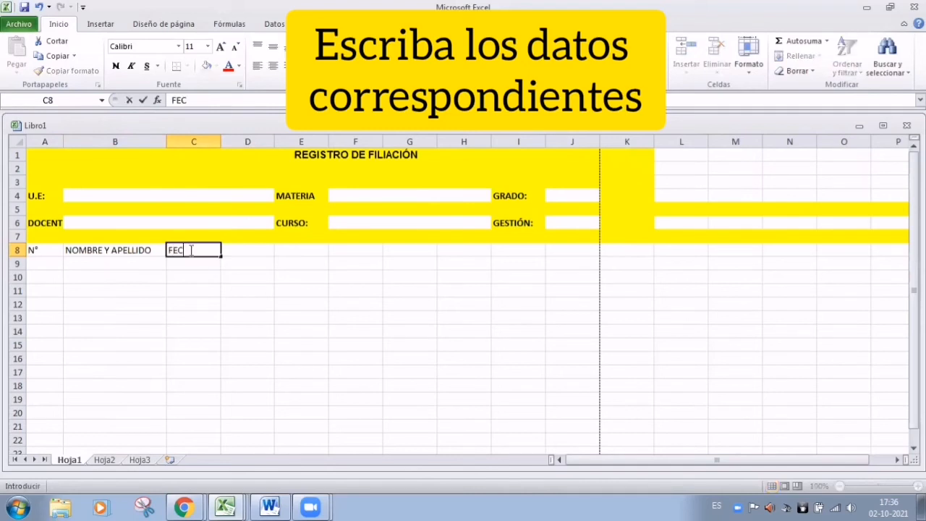
text(HA DE NACIEMIENTO)
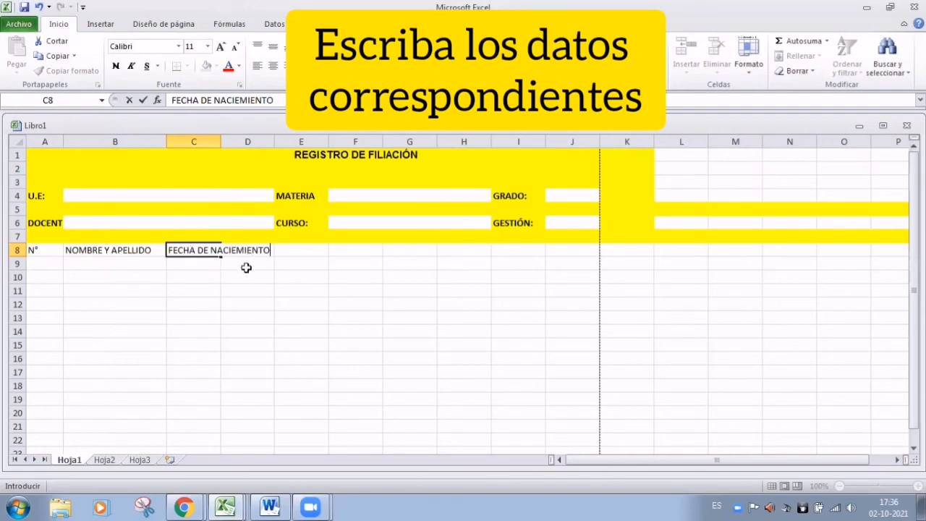
click(241, 102)
key(BackSpace)
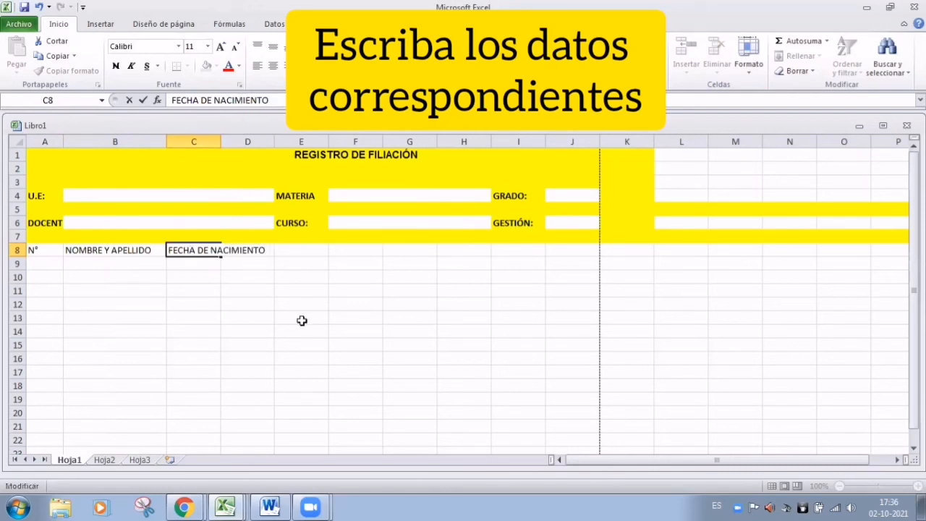
click(302, 320)
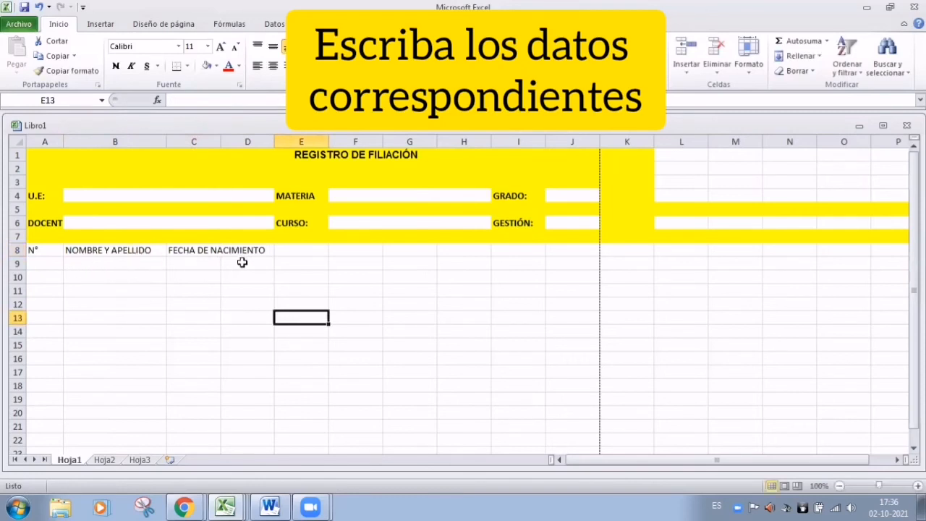
click(203, 252)
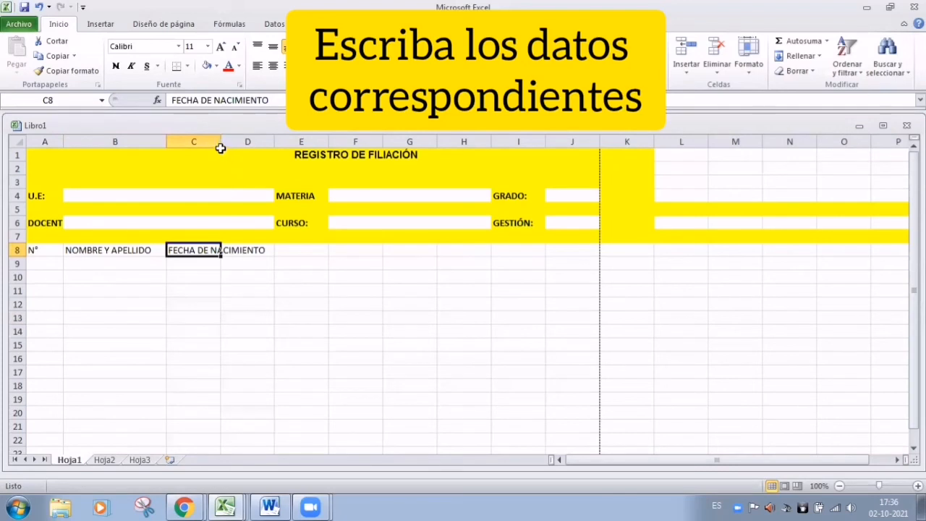
drag(221, 143, 237, 147)
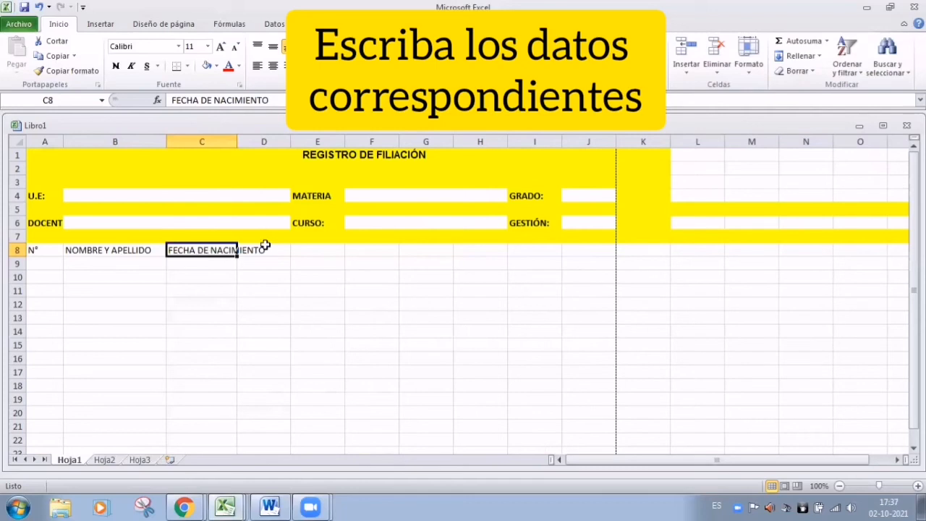
click(272, 66)
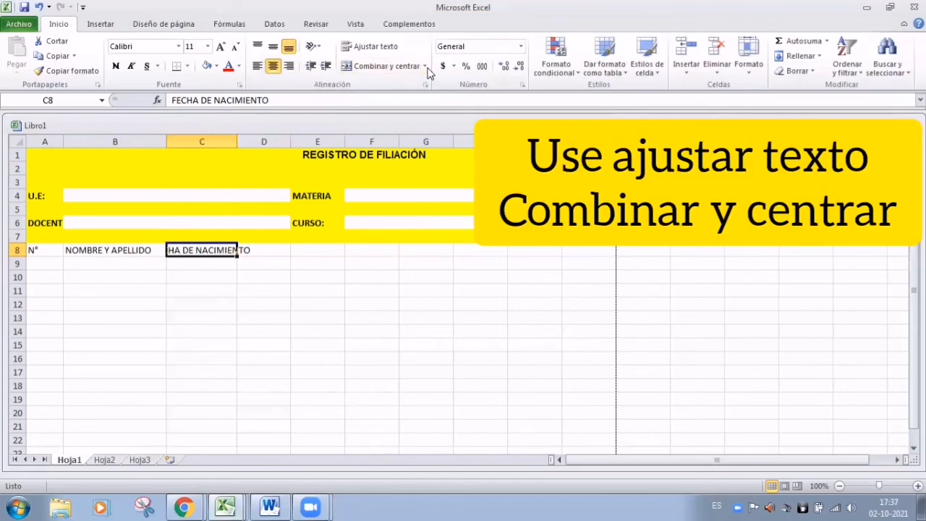
click(364, 49)
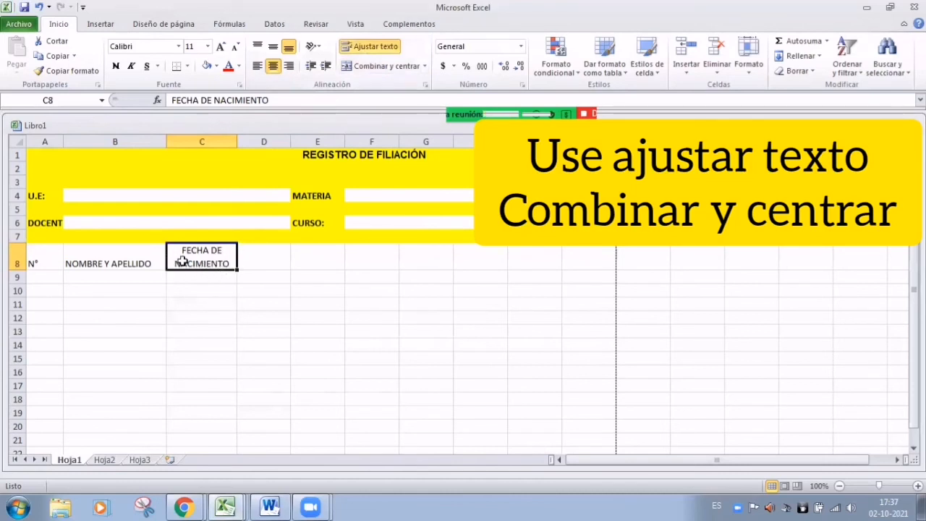
click(305, 289)
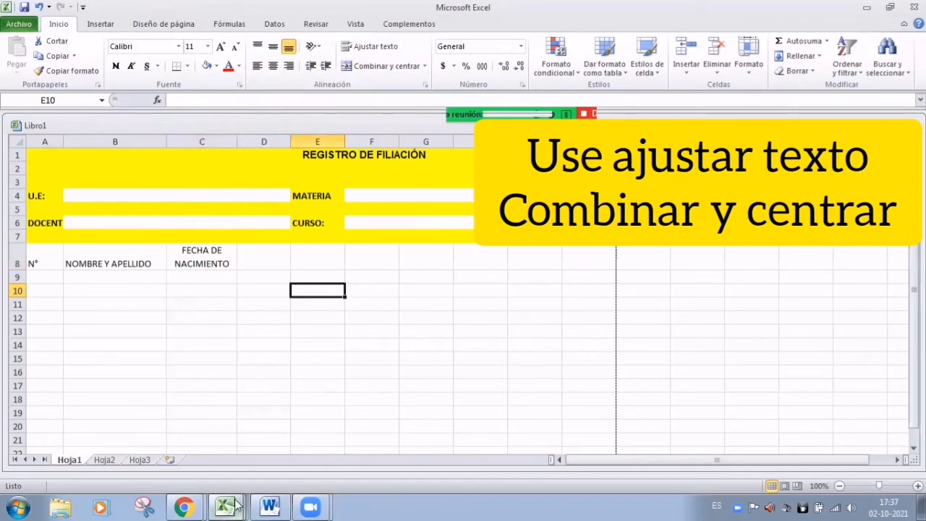
In the AVANZAR EN CLASE workbook, review the NOMBRE and APELLIDO columns and the CONCATENAR formula
mouse_move(235, 507)
click(225, 431)
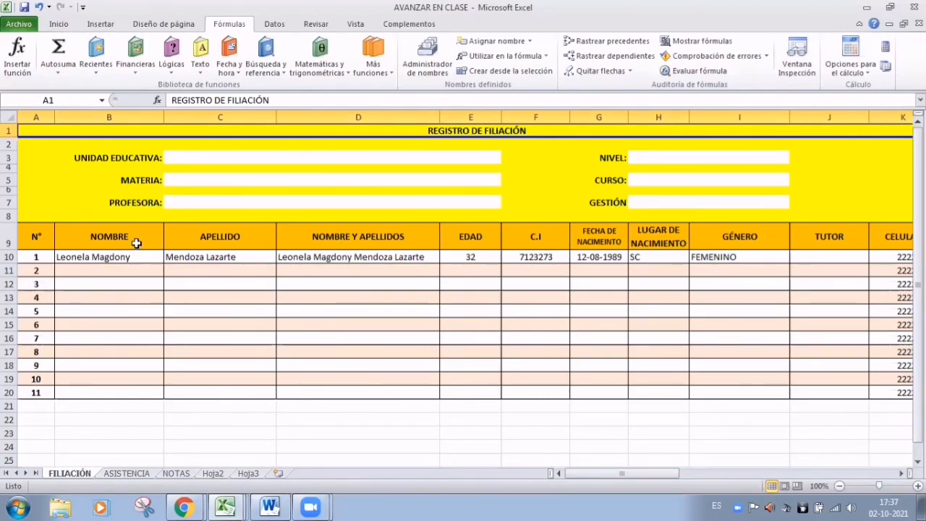
click(68, 238)
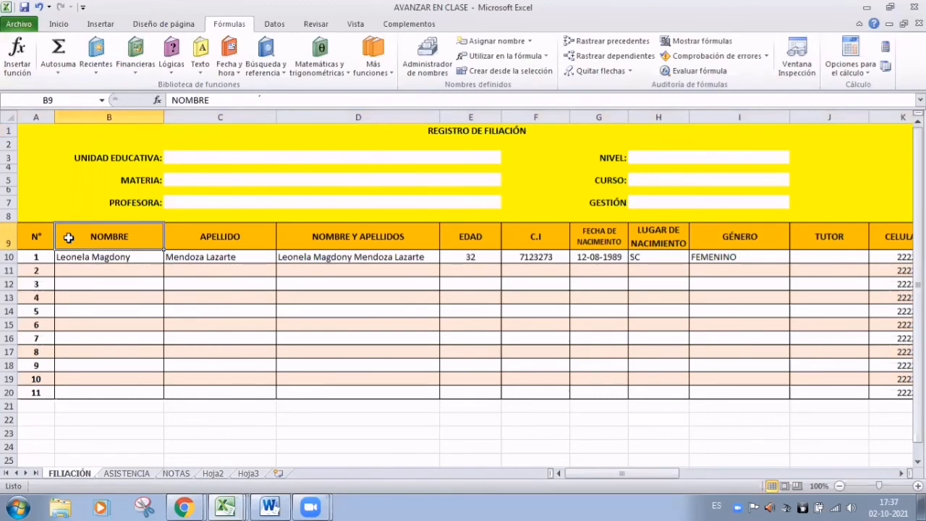
click(224, 237)
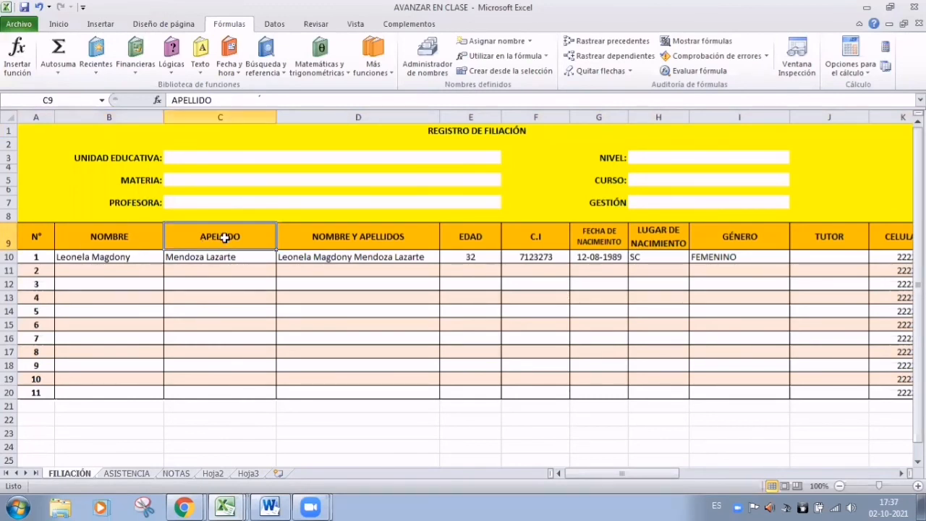
click(303, 260)
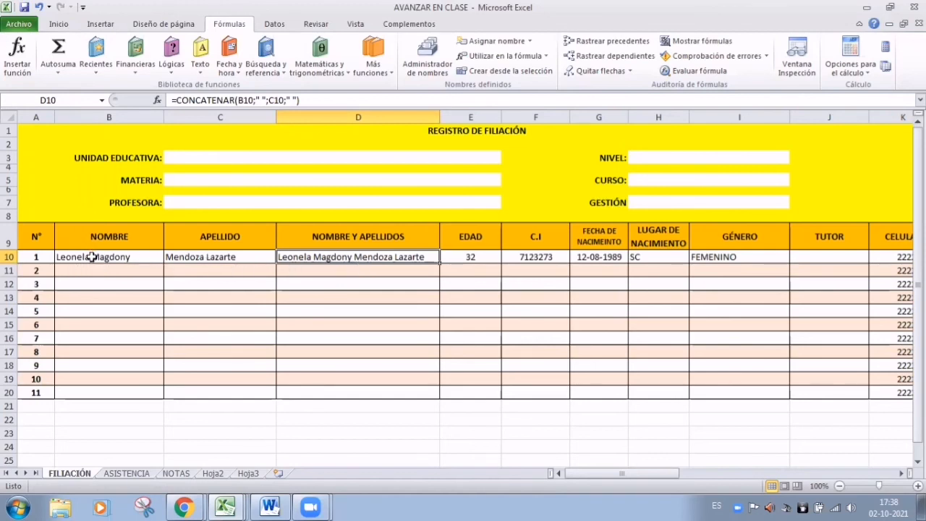
click(365, 322)
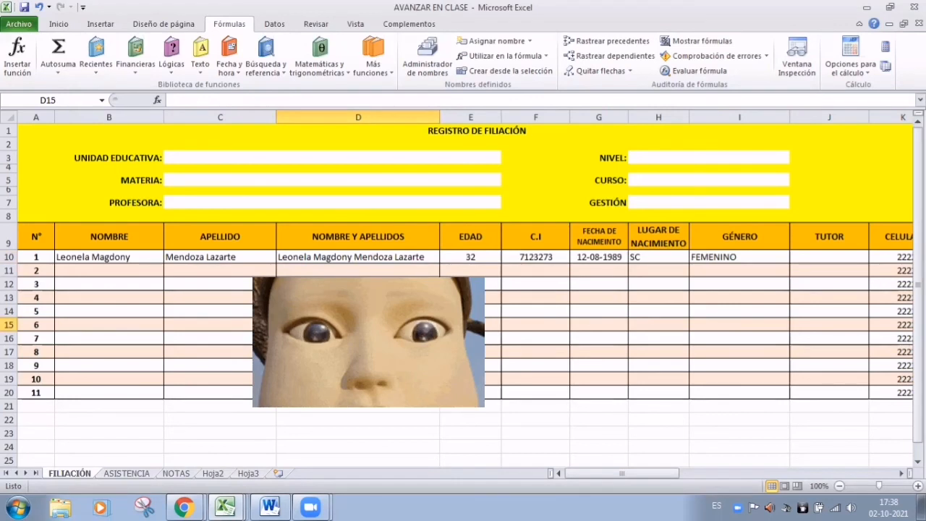
click(378, 272)
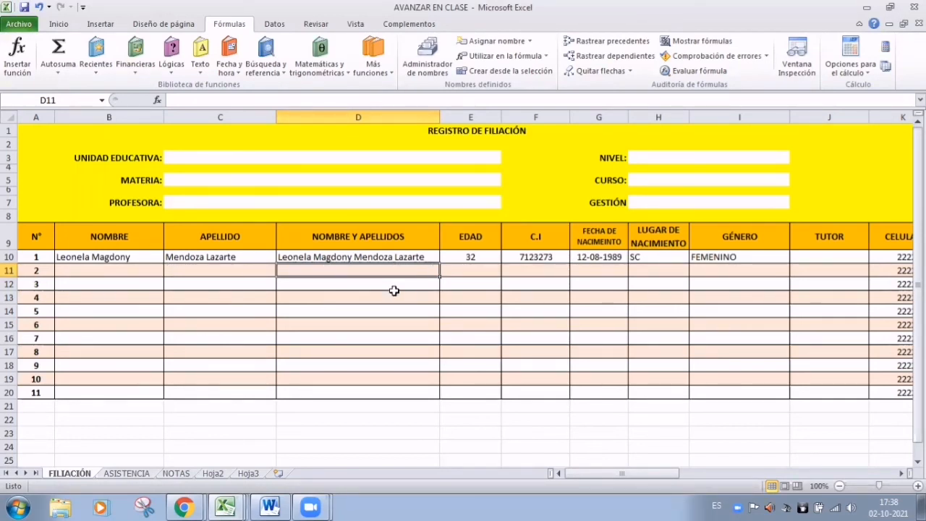
click(122, 273)
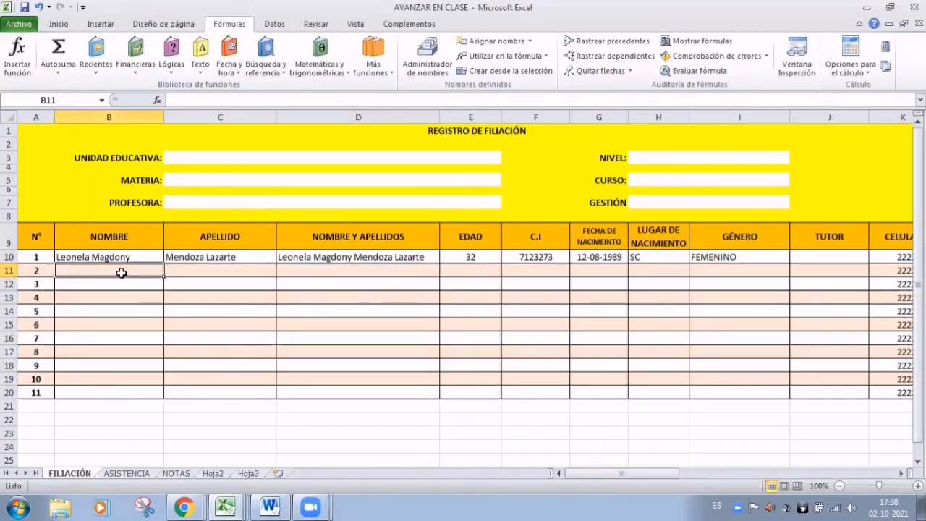
Type the second student's two given names in B11 with capitalised initials
key(Caps_Lock)
text(m)
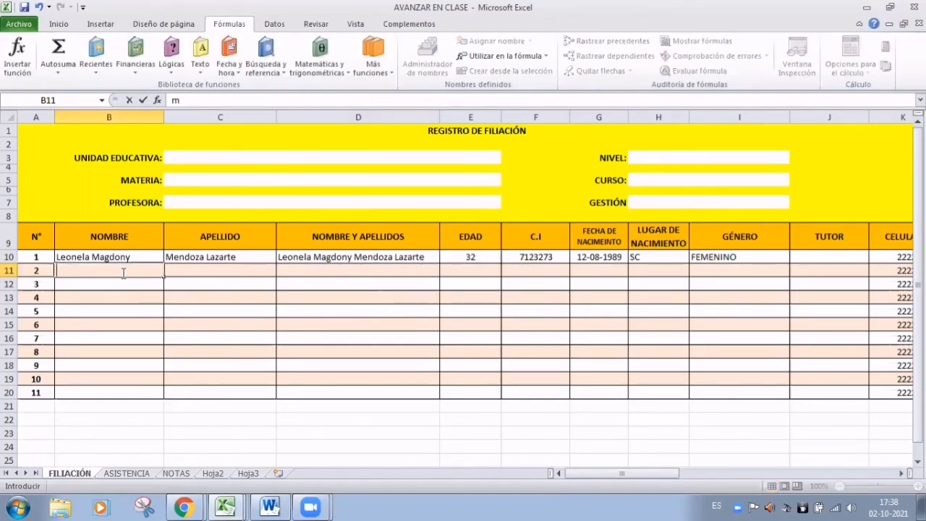
key(Caps_Lock)
key(BackSpace)
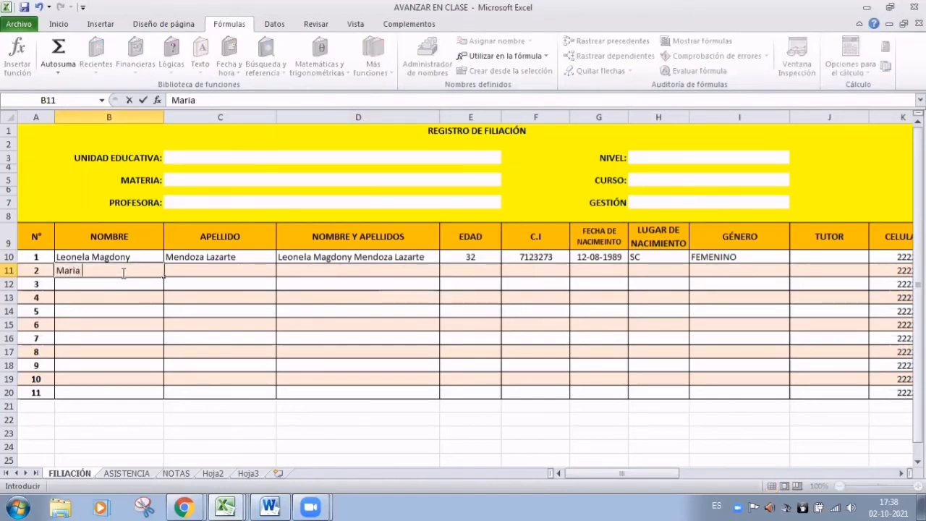
key(Caps_Lock)
key(Caps_Lock)
key(Tab)
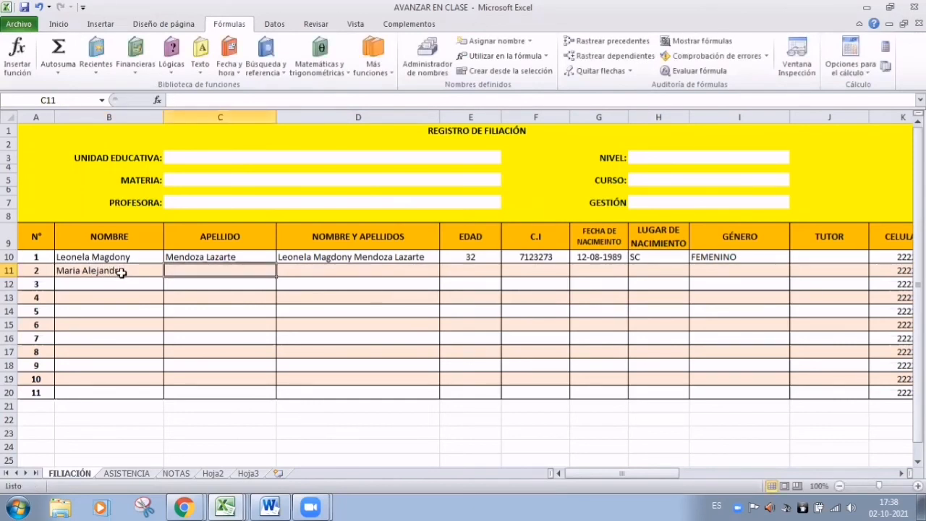
Type the student's two surnames in C11 and correct the typo in them
key(Caps_Lock)
key(Caps_Lock)
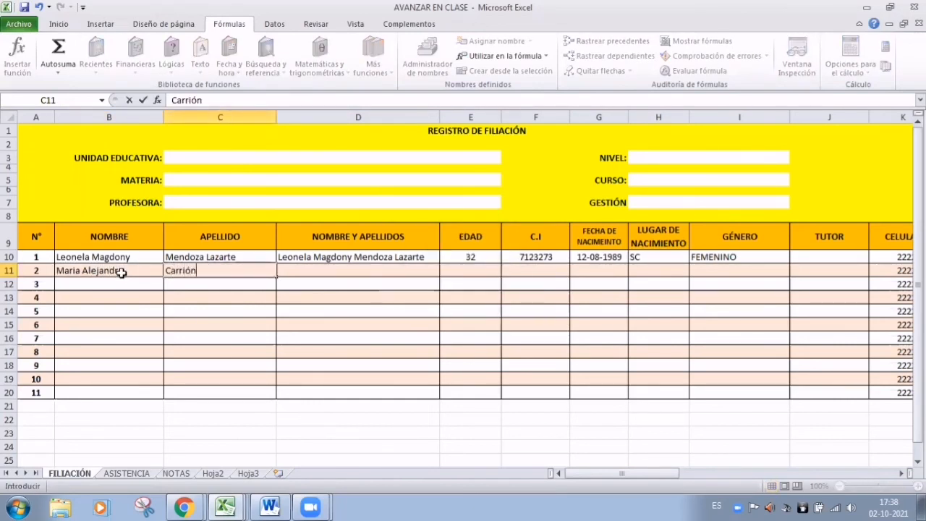
key(Caps_Lock)
key(Caps_Lock)
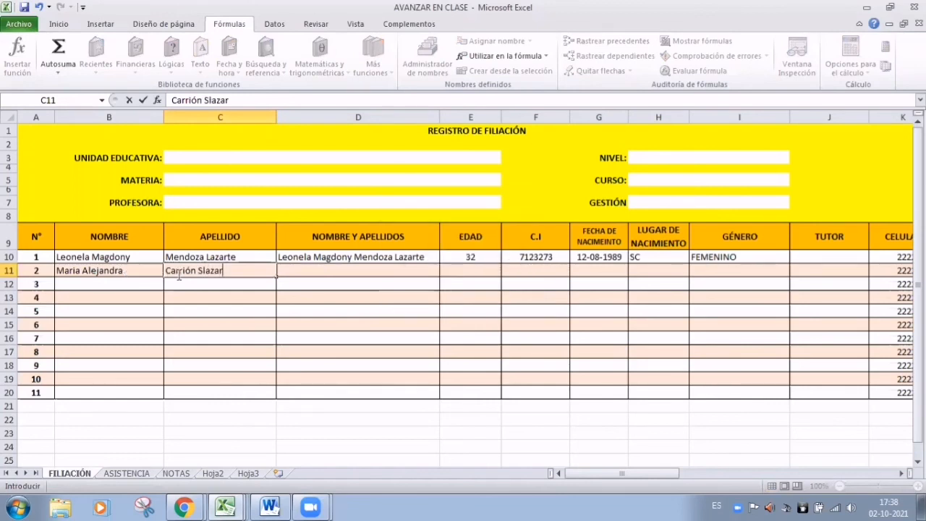
click(204, 271)
text(a)
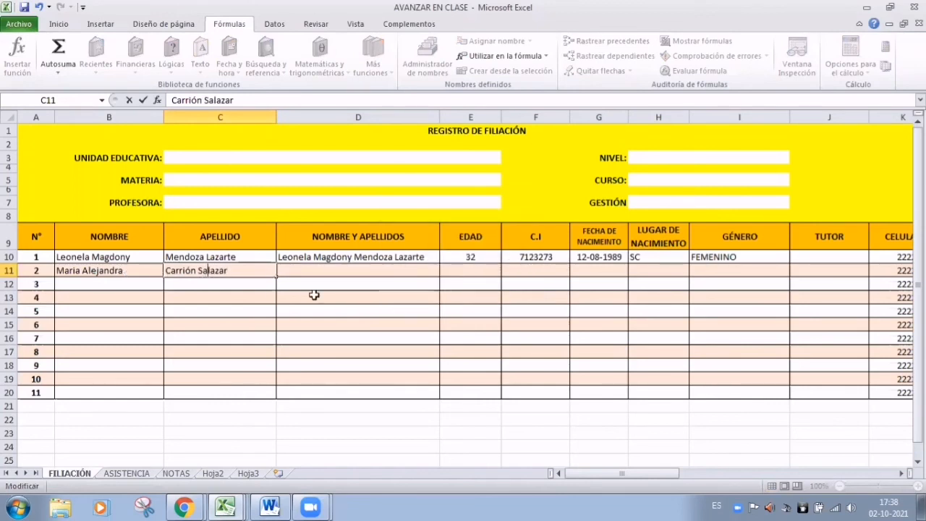
click(328, 272)
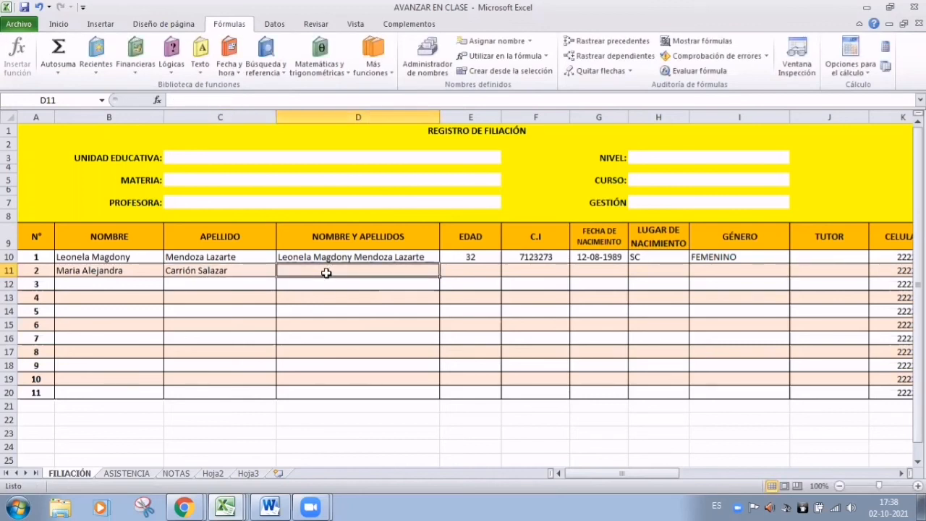
Enter =CONCATENAR(B11;C11) in D11 to join the first name and surname
text(=)
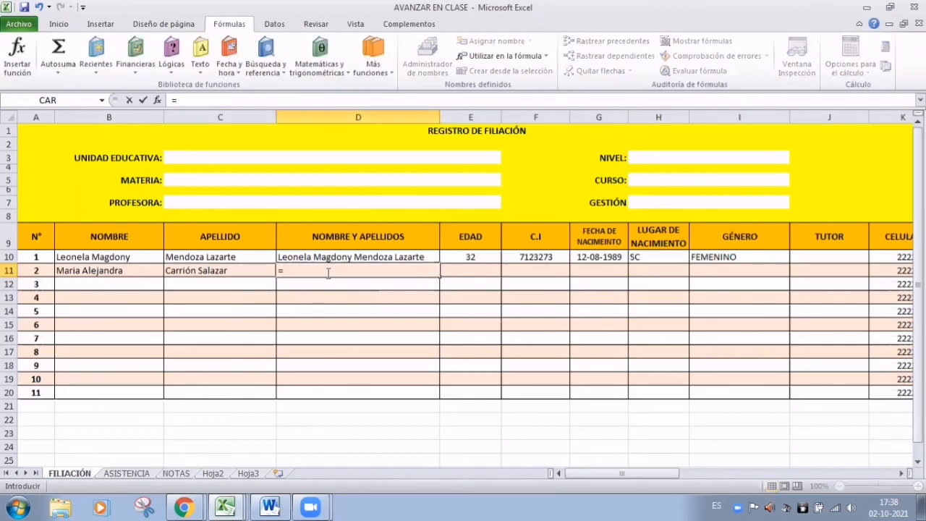
text(con)
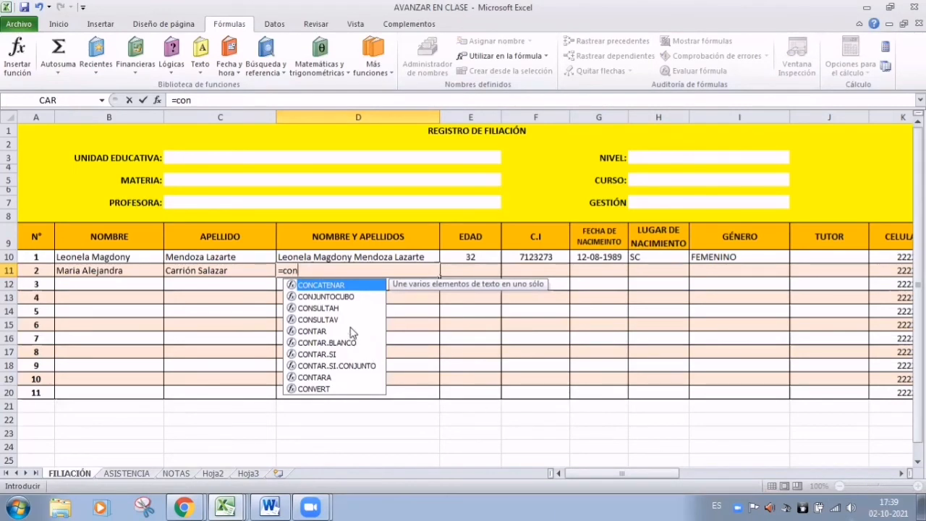
double_click(292, 287)
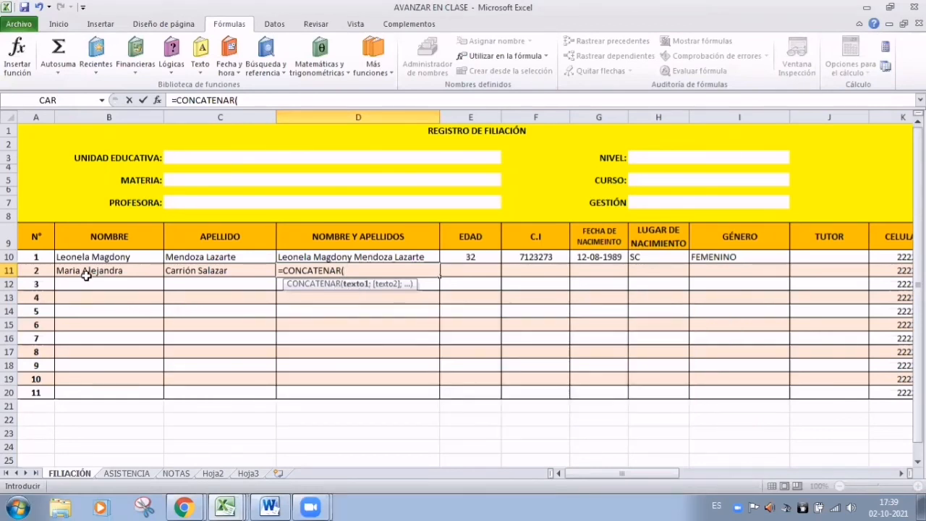
click(86, 276)
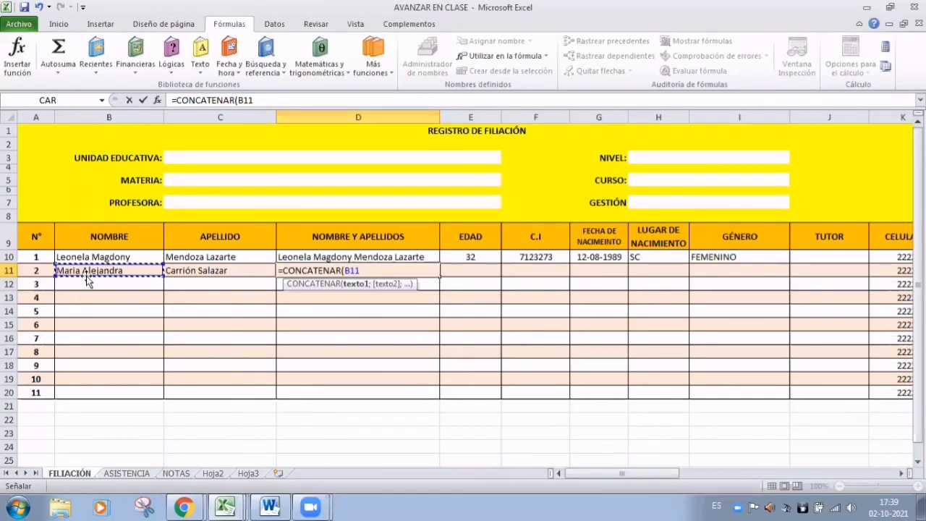
text(;)
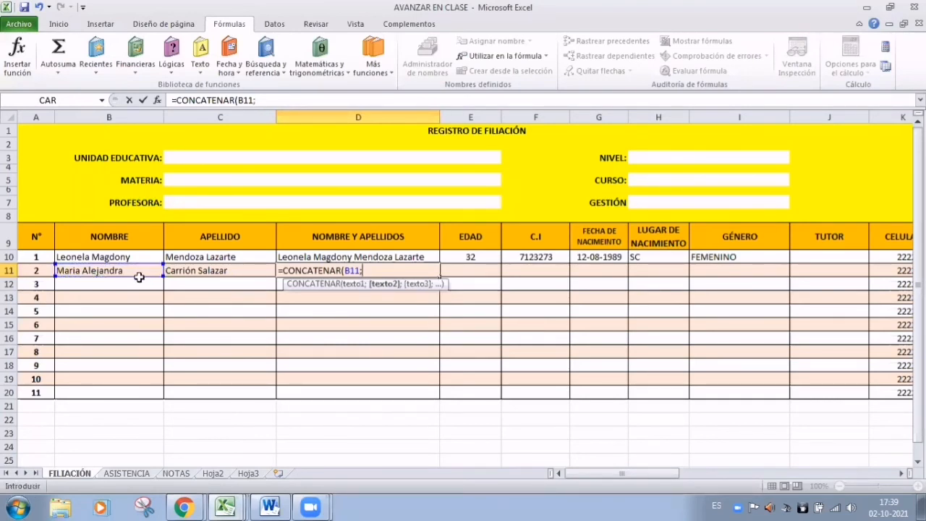
click(187, 272)
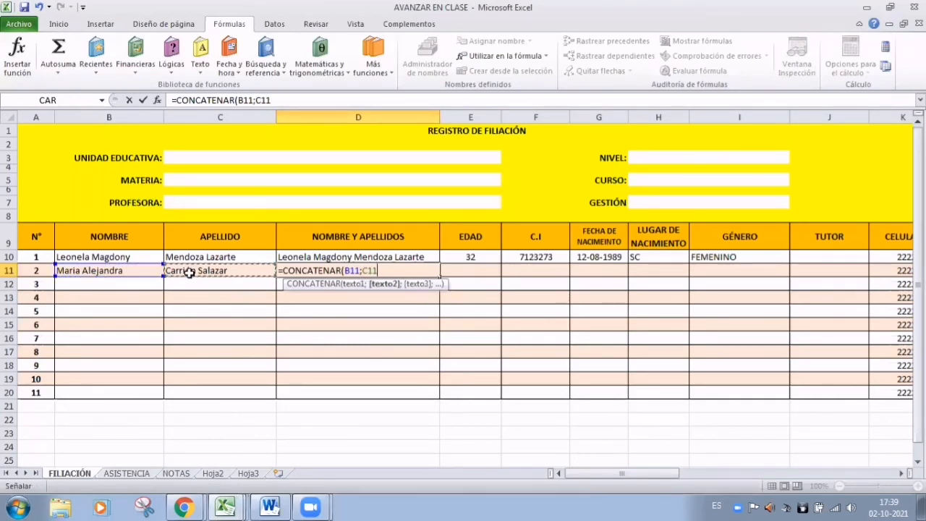
text())
key(Return)
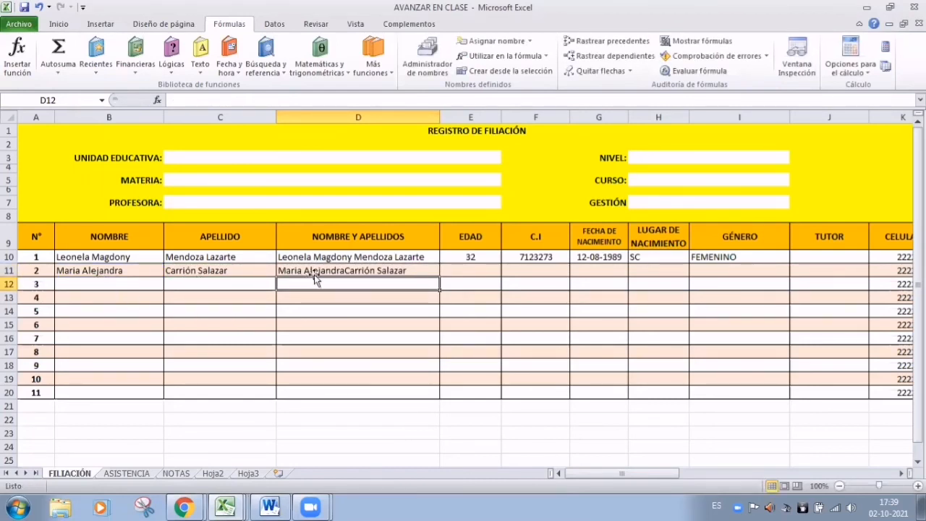
click(352, 271)
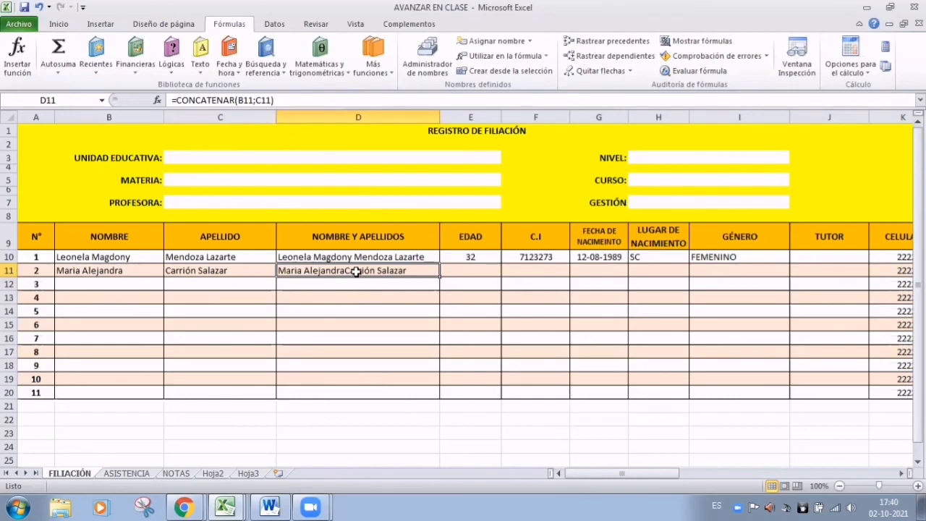
click(106, 272)
click(173, 271)
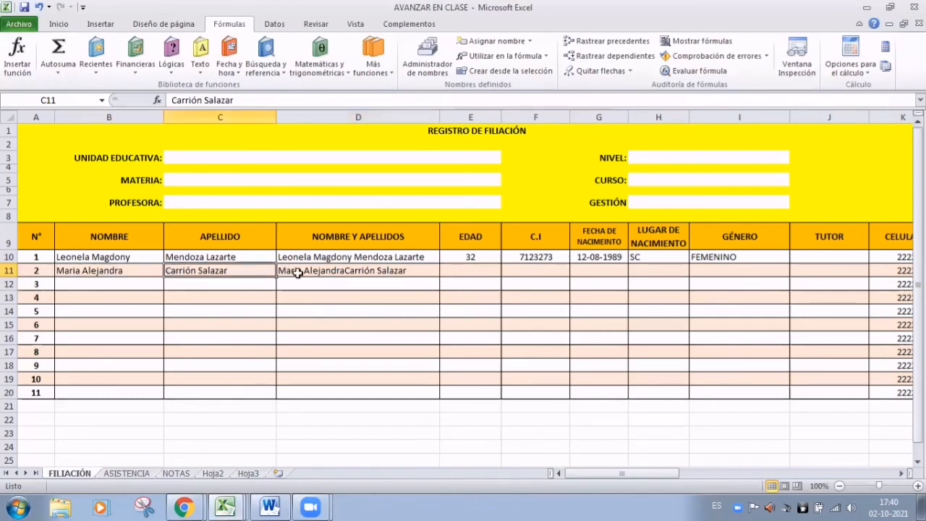
click(349, 273)
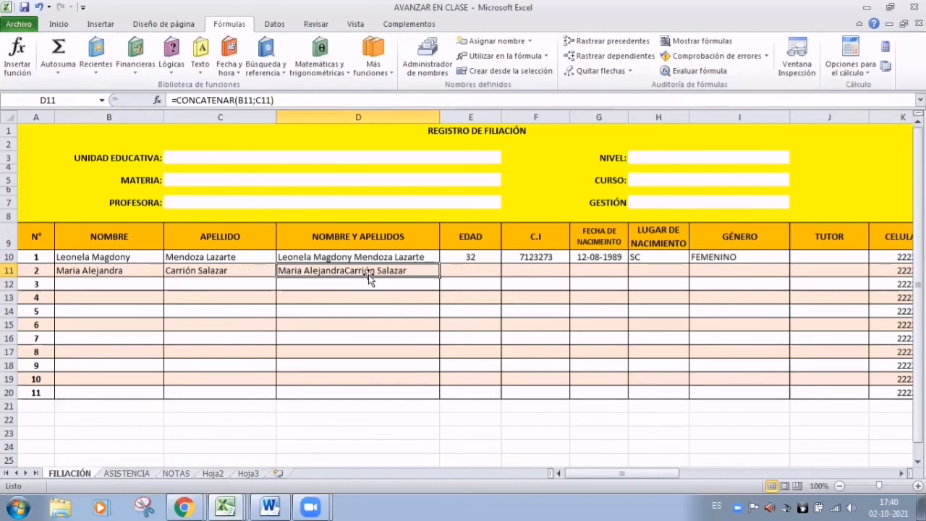
click(358, 259)
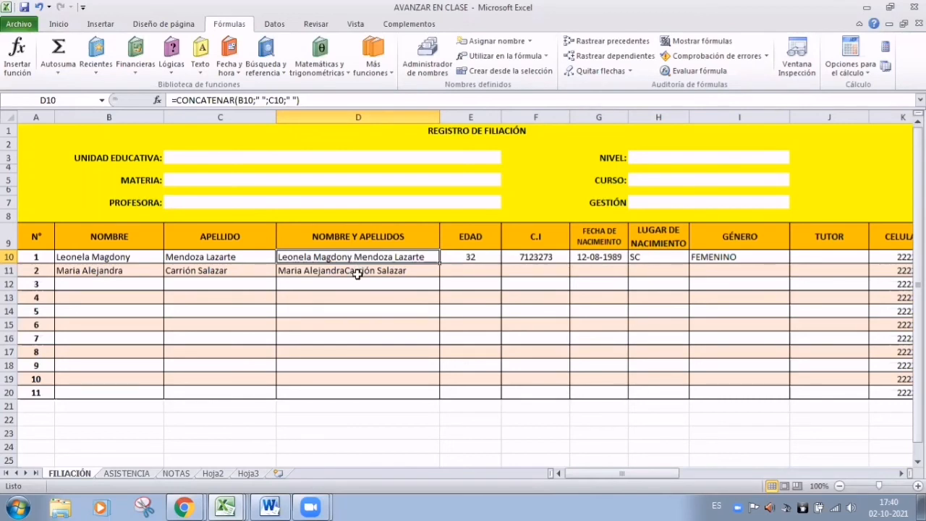
click(356, 273)
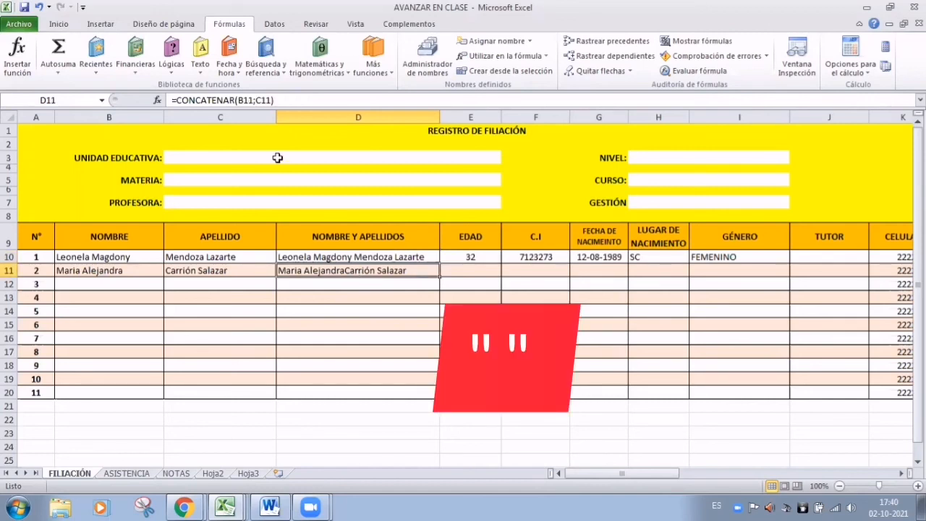
Change D11's formula to =CONCATENAR(B11;" ";C11) and compare it with row 1's formula
click(257, 100)
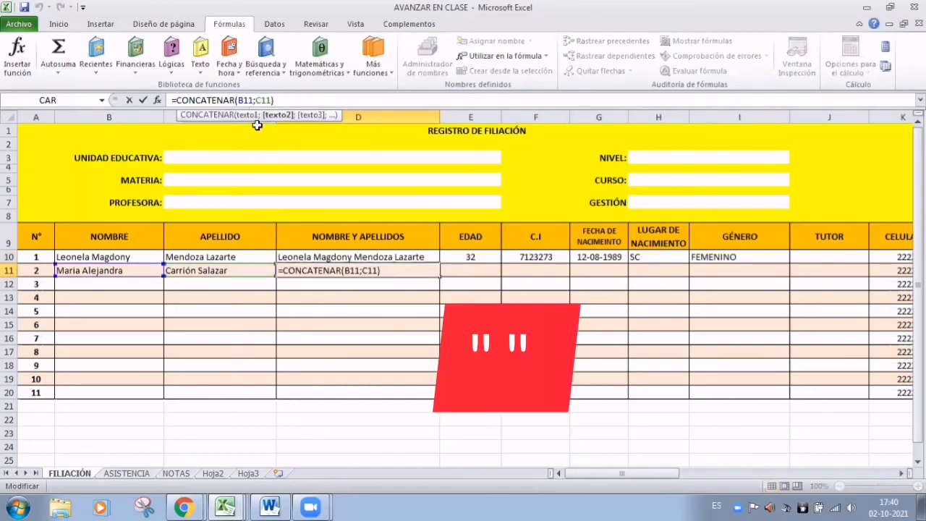
text(")
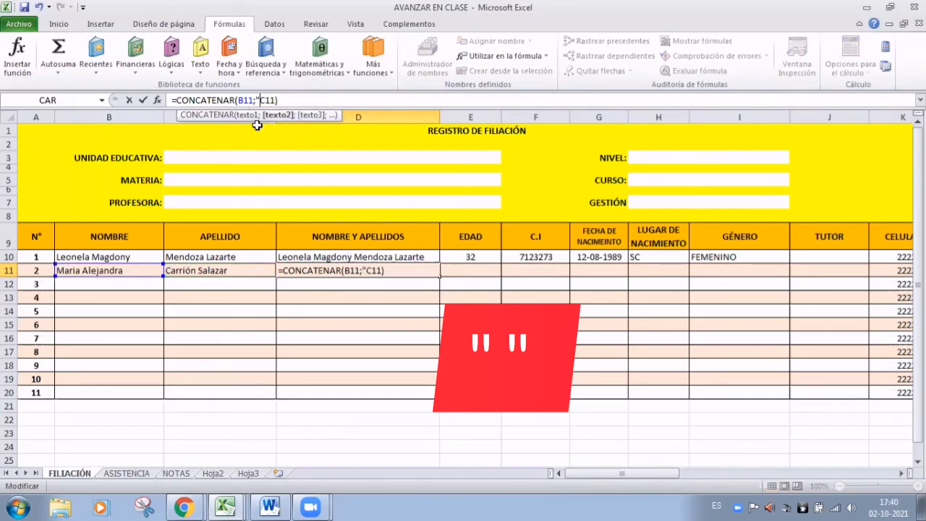
text( ";)
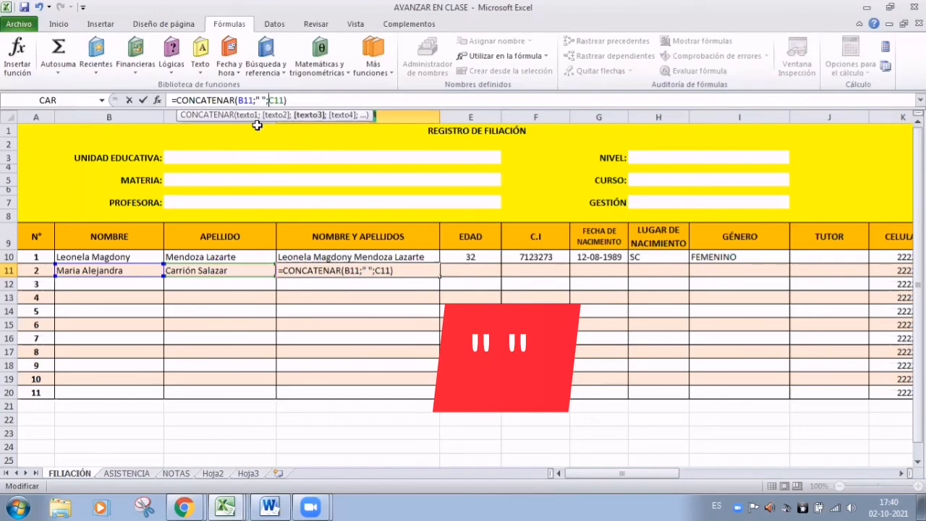
key(Return)
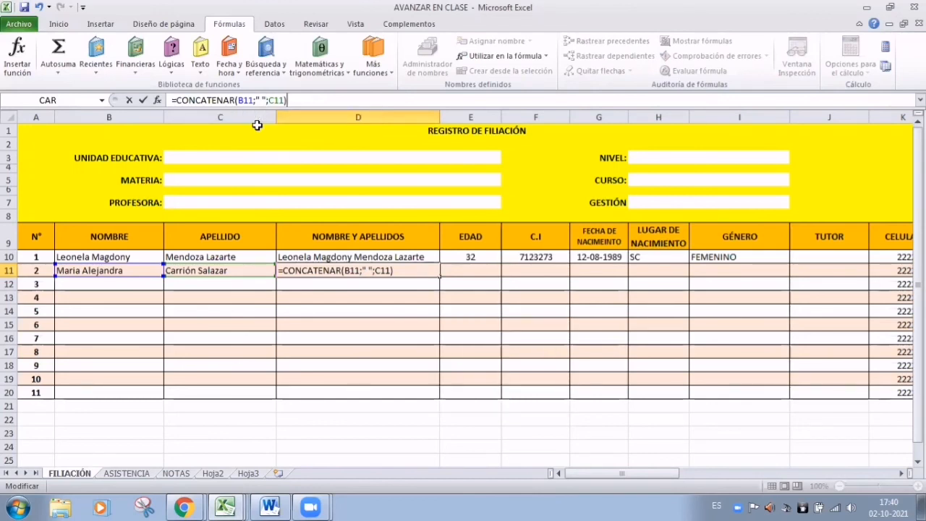
key(Return)
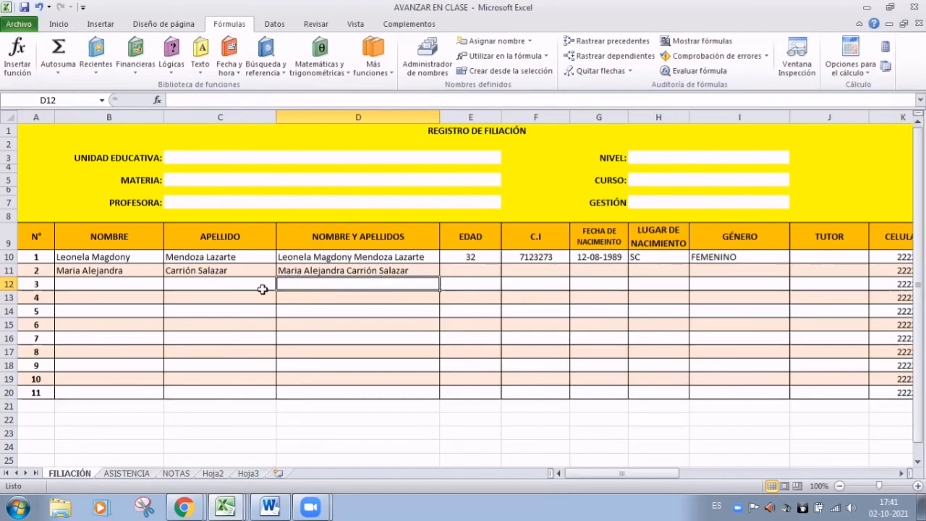
click(375, 260)
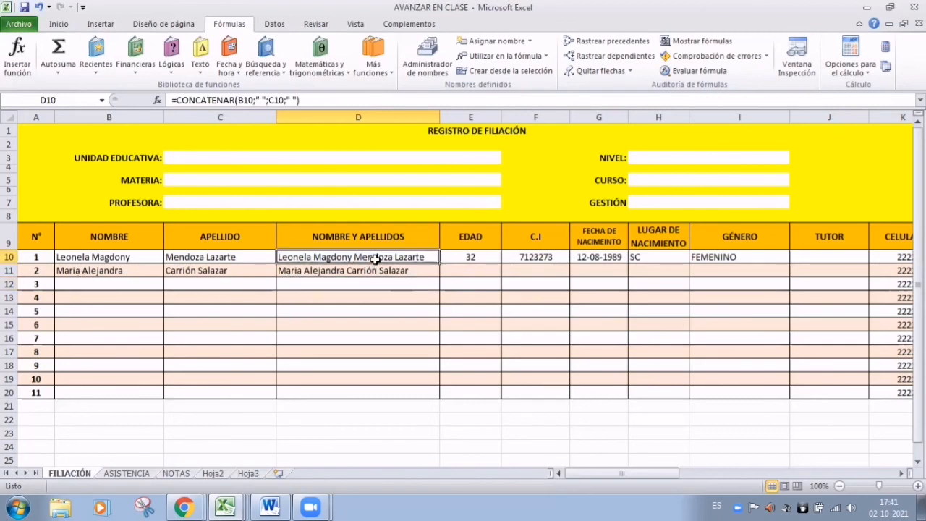
click(376, 270)
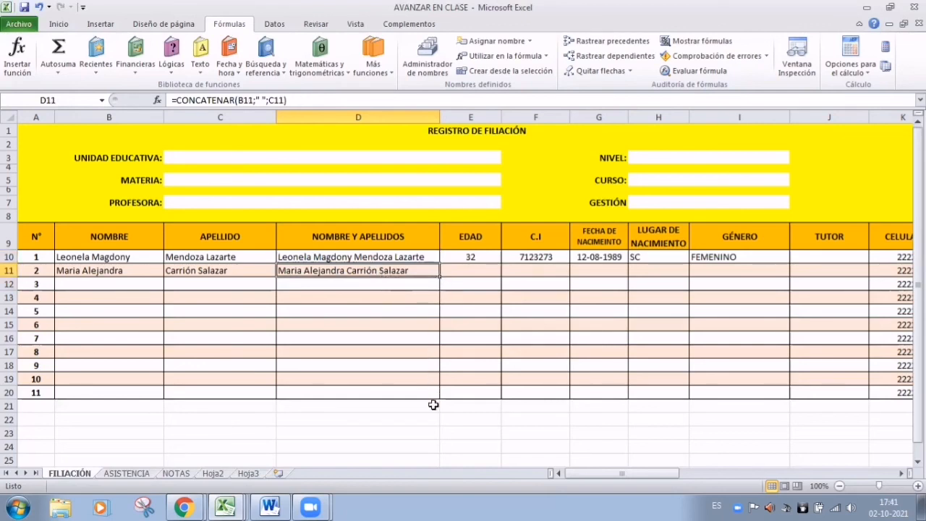
click(132, 286)
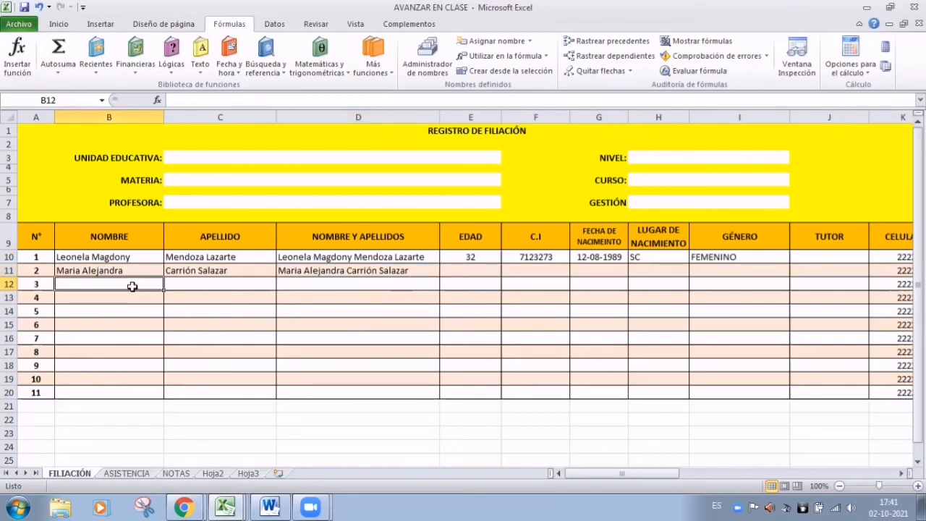